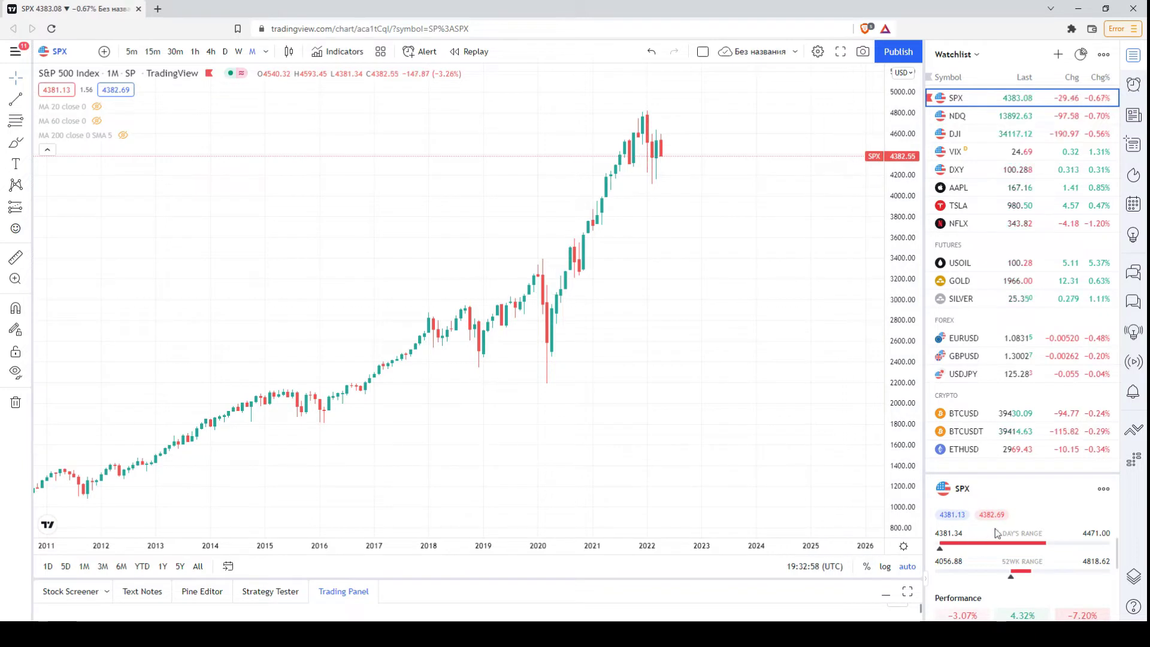
Examine the S&P 500 monthly price history, focusing on the stretch from the 2020 drop to early 2022
{"action": "scroll", "coordinate": [1030, 535], "scroll_direction": "down", "scroll_amount": 2}
{"action": "scroll", "coordinate": [1029, 533], "scroll_direction": "up", "scroll_amount": 3}
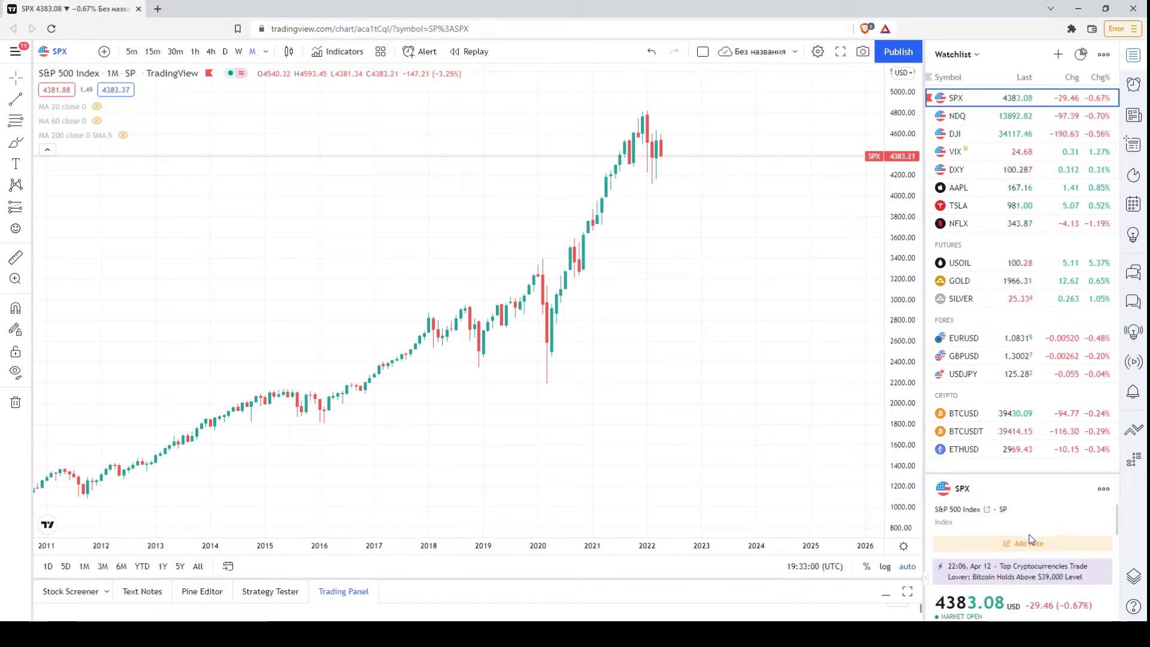
{"action": "scroll", "coordinate": [1029, 538], "scroll_direction": "down", "scroll_amount": 1}
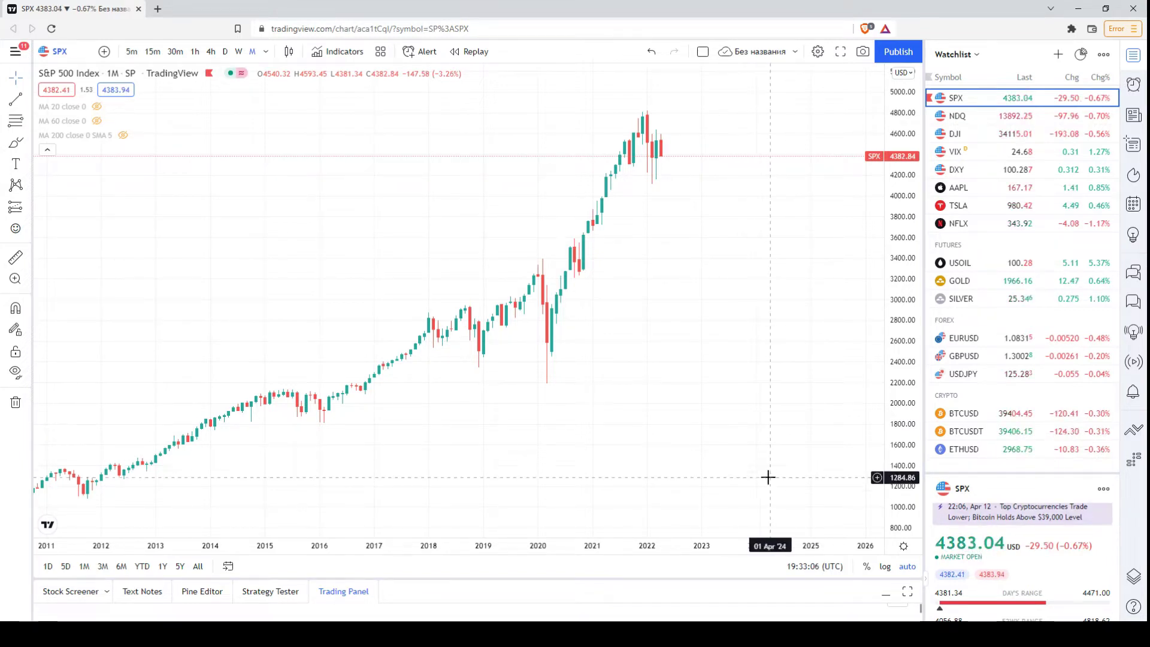
{"action": "scroll", "coordinate": [688, 376], "scroll_direction": "up", "scroll_amount": 2}
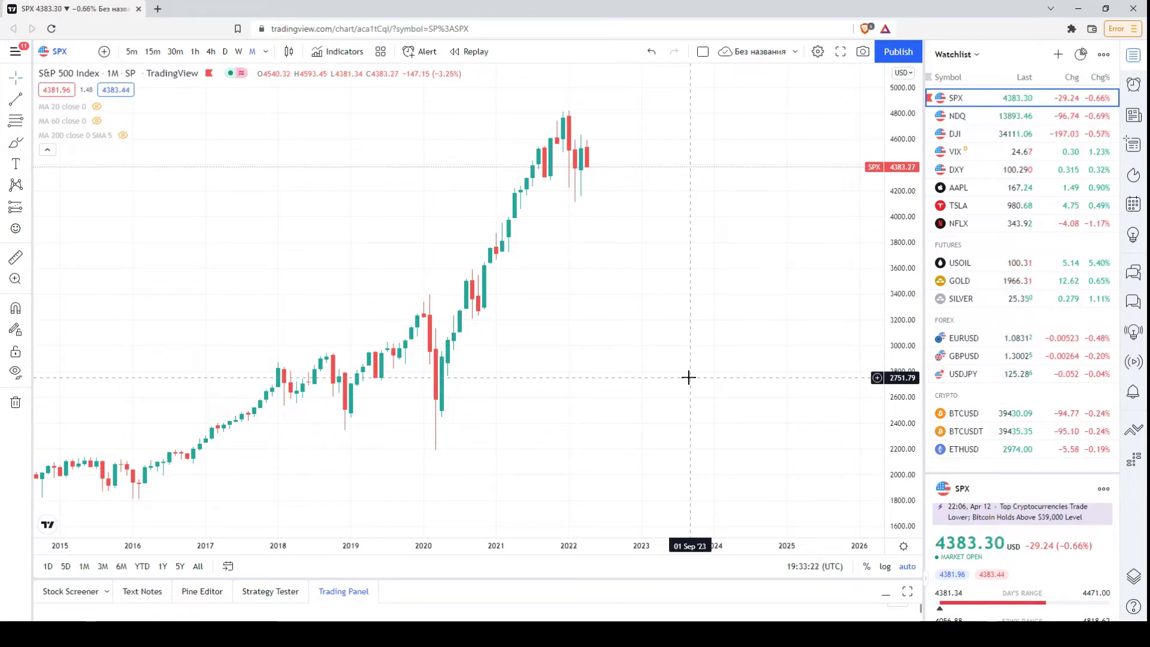
{"action": "scroll", "coordinate": [631, 393], "scroll_direction": "up", "scroll_amount": 2}
{"action": "left_click_drag", "start_coordinate": [483, 428], "coordinate": [514, 405]}
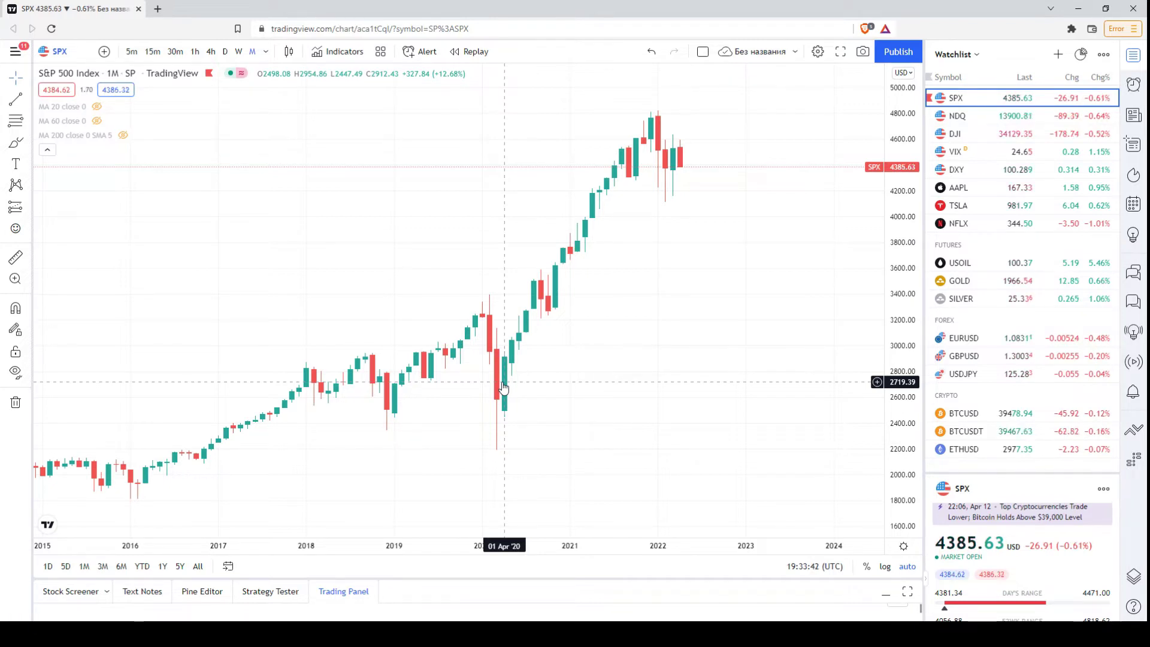
{"action": "scroll", "coordinate": [499, 392], "scroll_direction": "up", "scroll_amount": 3}
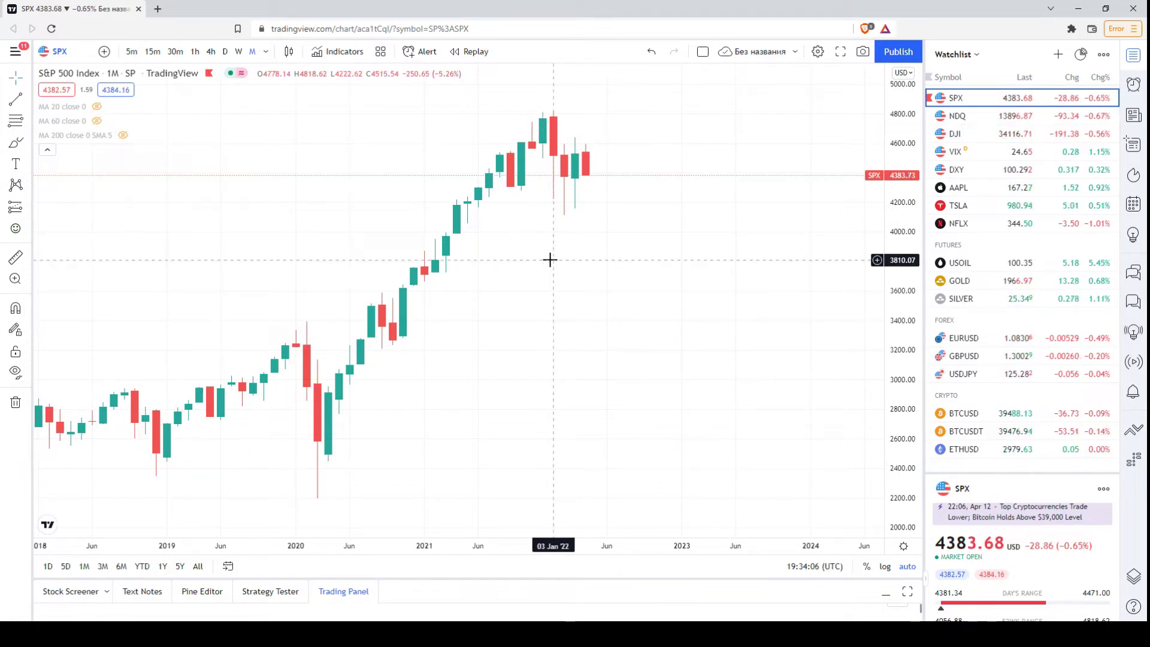
{"action": "scroll", "coordinate": [479, 263], "scroll_direction": "up", "scroll_amount": 3}
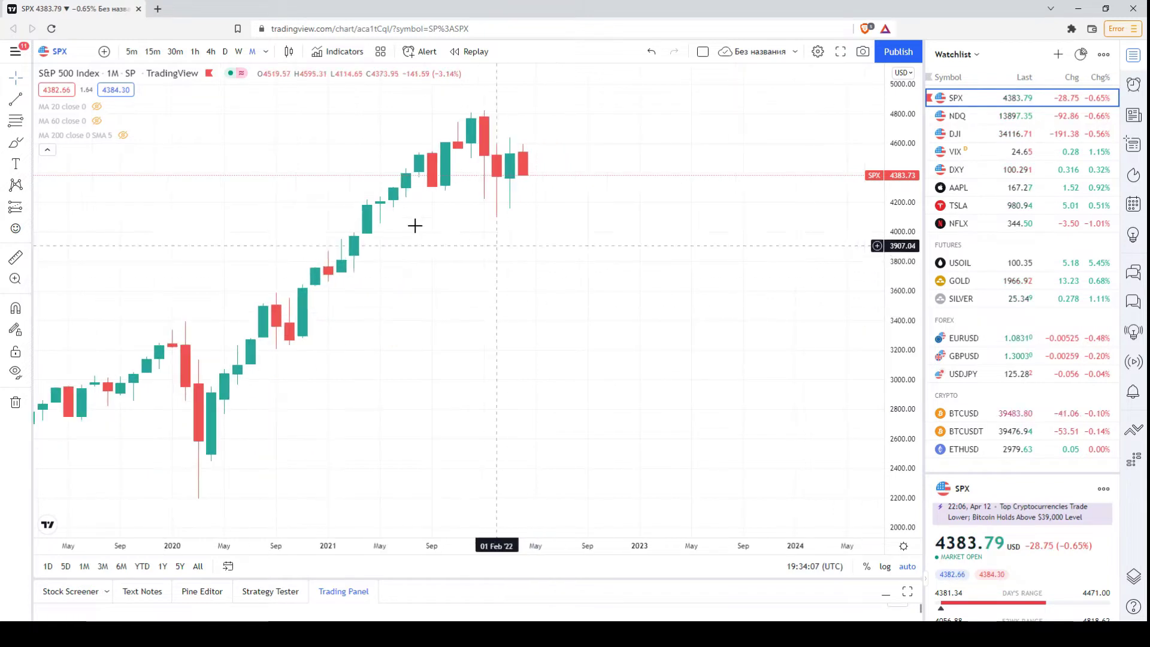
Draw a rectangle around the August to November 2021 candles, from about 4675 down to about 4238
{"action": "left_click", "coordinate": [28, 123]}
{"action": "left_click", "coordinate": [28, 143]}
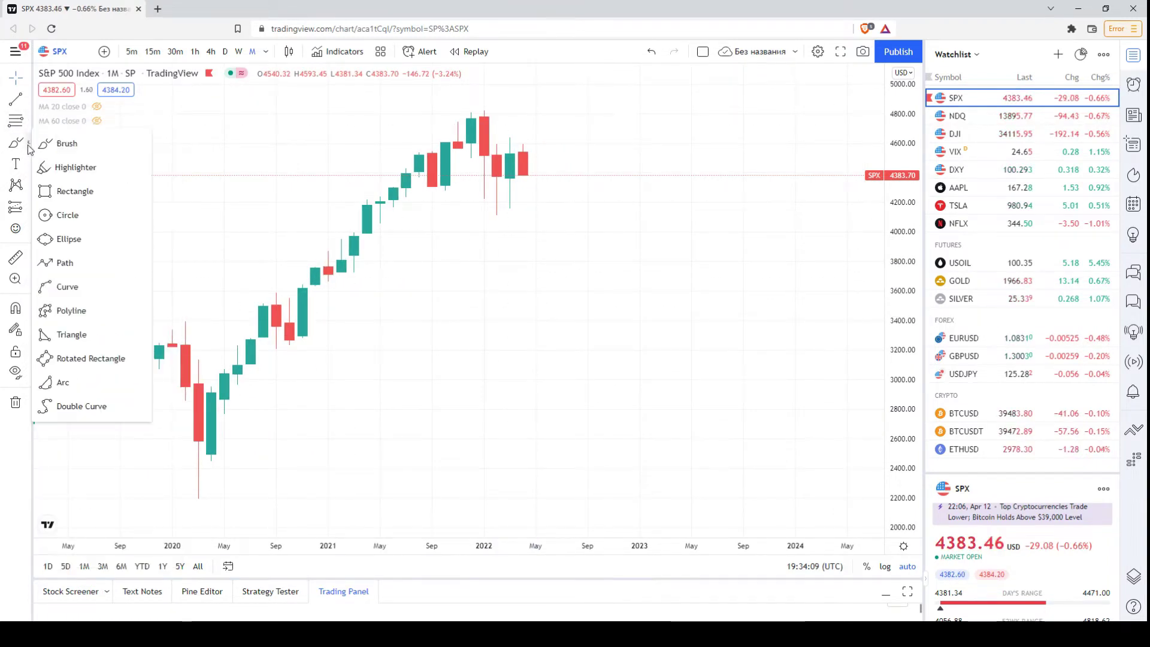
{"action": "left_click", "coordinate": [57, 190]}
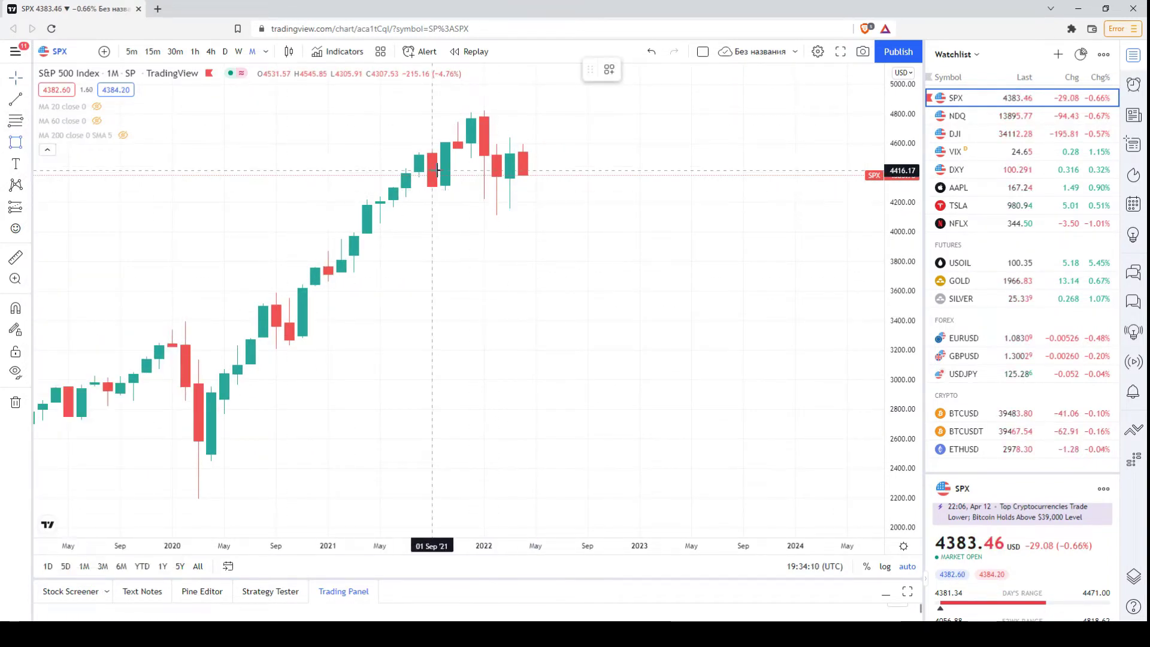
{"action": "left_click", "coordinate": [418, 132]}
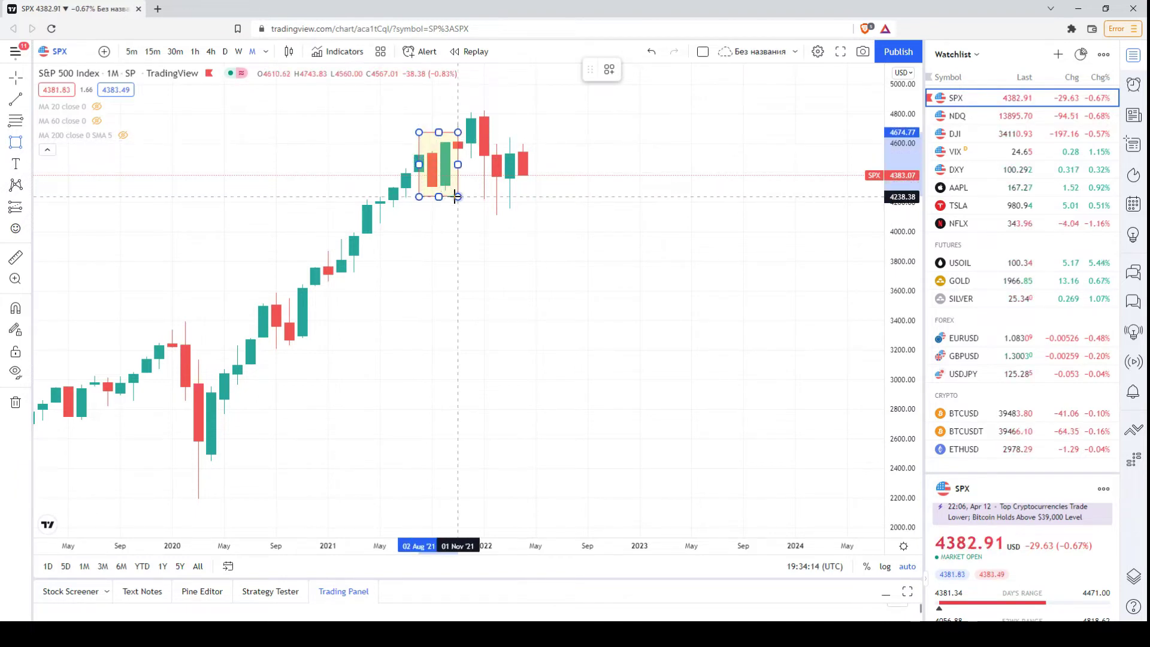
{"action": "left_click", "coordinate": [458, 196]}
Reposition the rectangle so that it spans the July to October 2021 candles
{"action": "left_click_drag", "start_coordinate": [455, 177], "coordinate": [405, 164]}
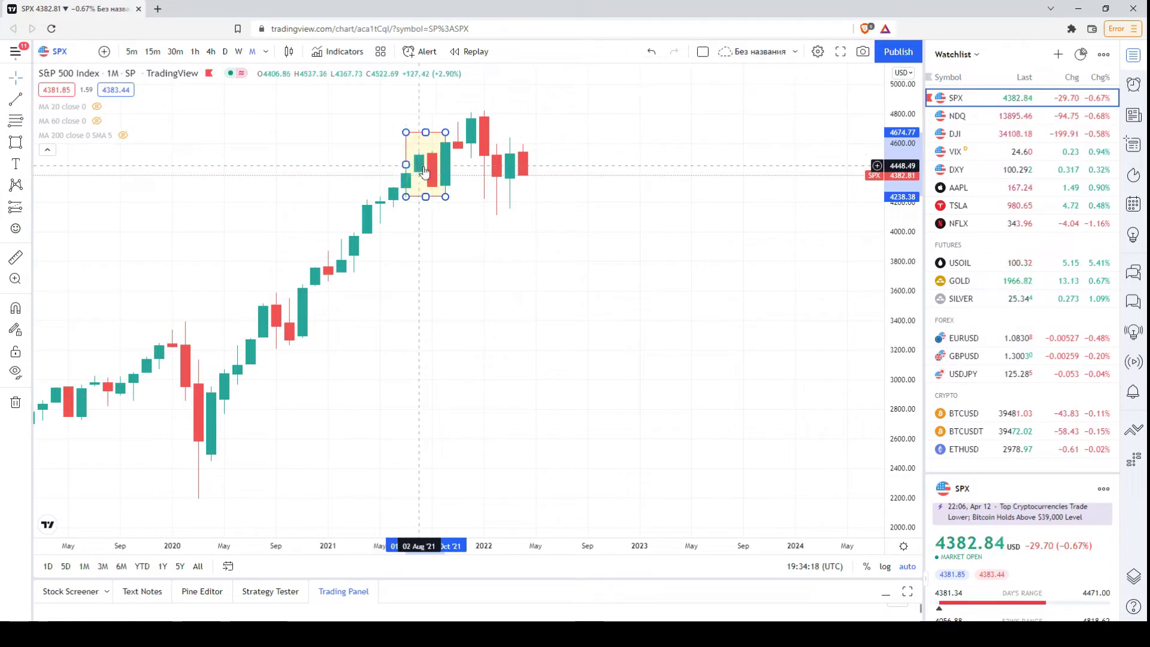
{"action": "left_click", "coordinate": [459, 216]}
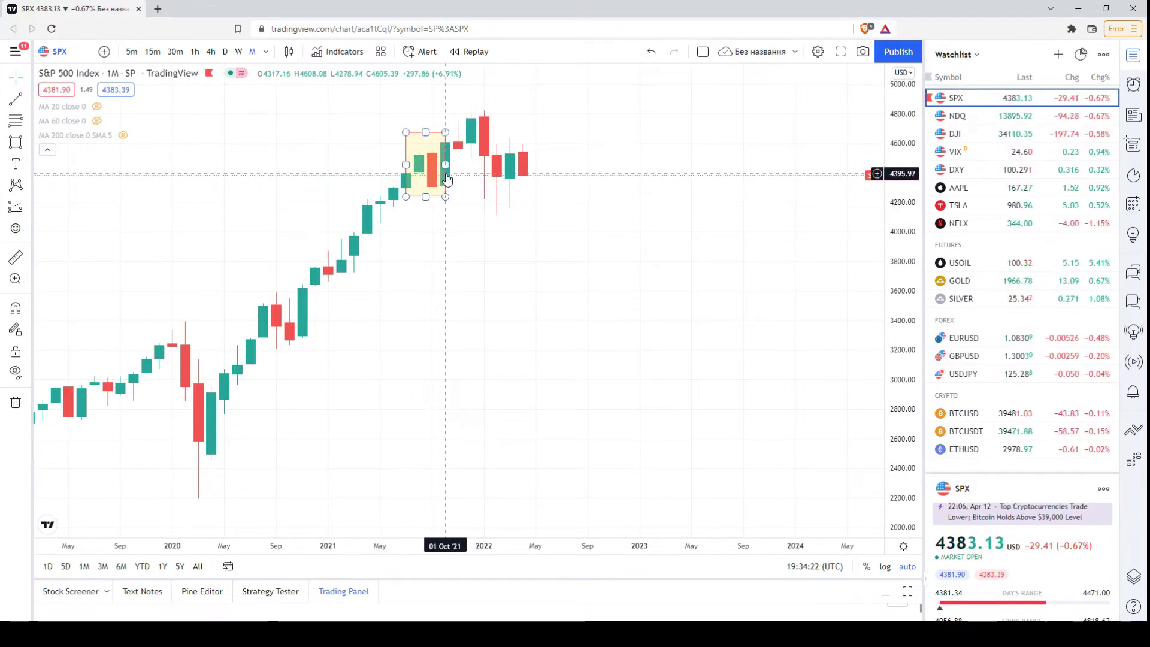
{"action": "left_click_drag", "start_coordinate": [405, 164], "coordinate": [462, 154]}
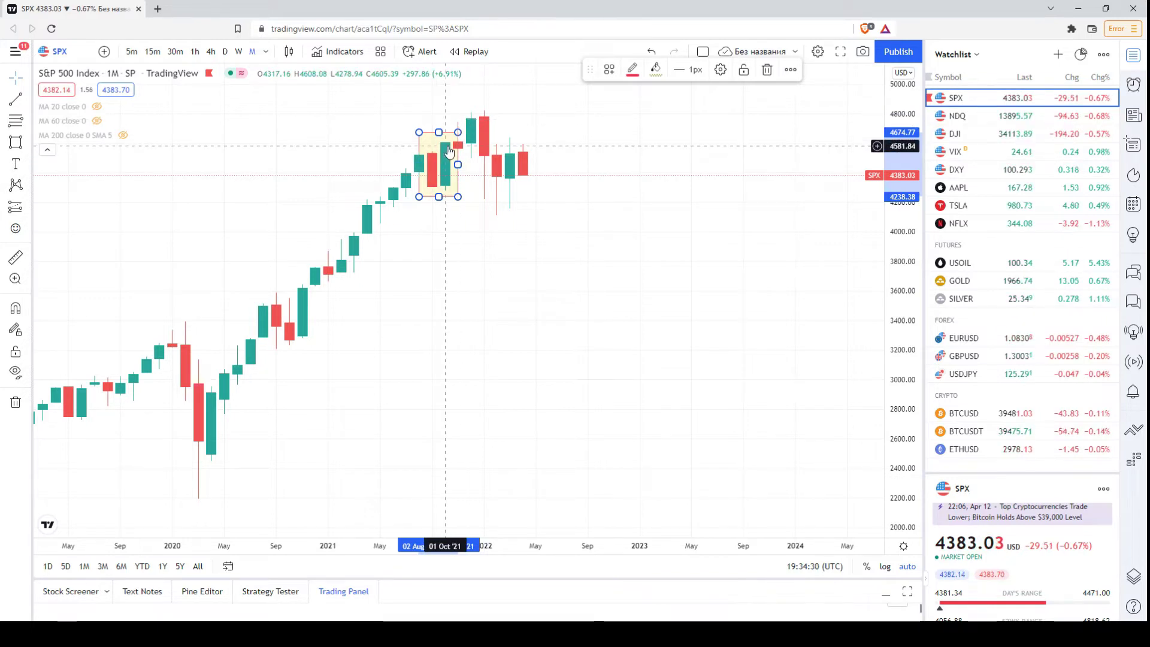
{"action": "left_click_drag", "start_coordinate": [419, 165], "coordinate": [445, 166]}
{"action": "left_click", "coordinate": [647, 218]}
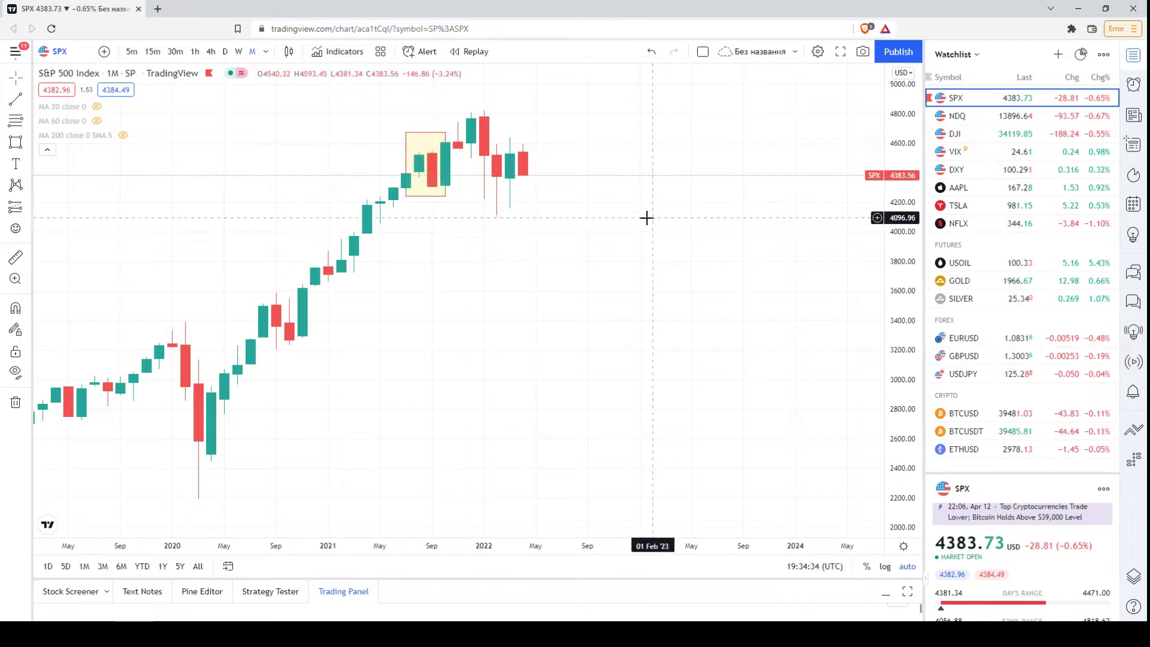
Draw rectangles over November 2021–February 2022 (about 4861 to 4101) and June 2021–October 2022 (about 4513 to 4202)
{"action": "left_click_drag", "start_coordinate": [459, 106], "coordinate": [497, 217]}
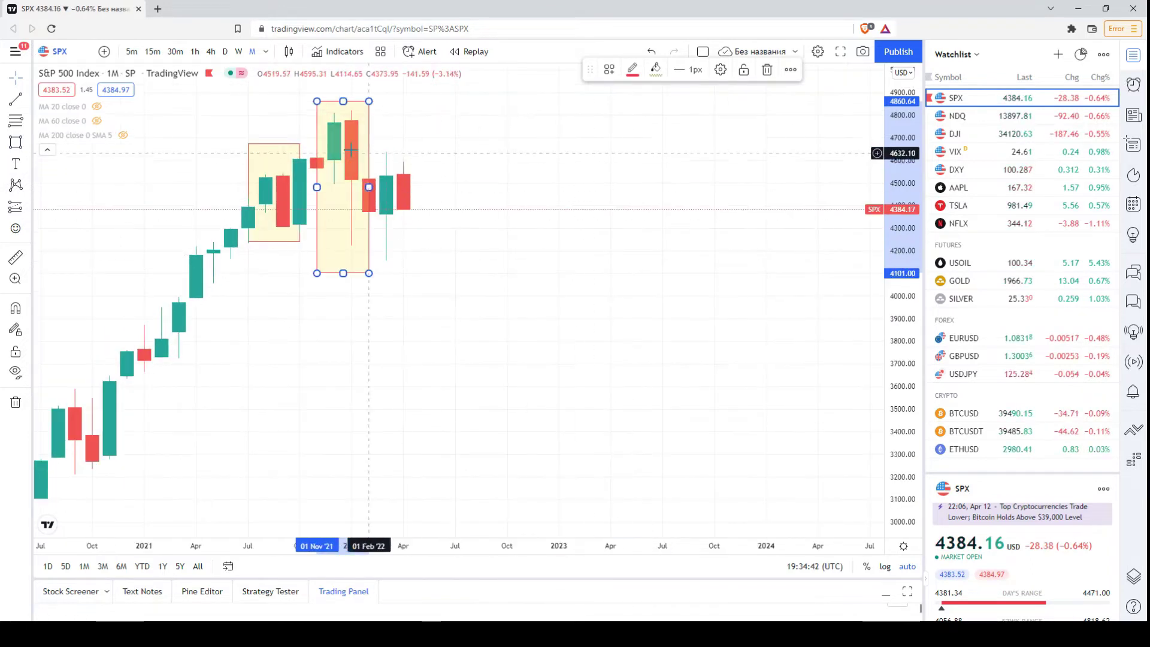
{"action": "scroll", "coordinate": [583, 167], "scroll_direction": "up", "scroll_amount": 2}
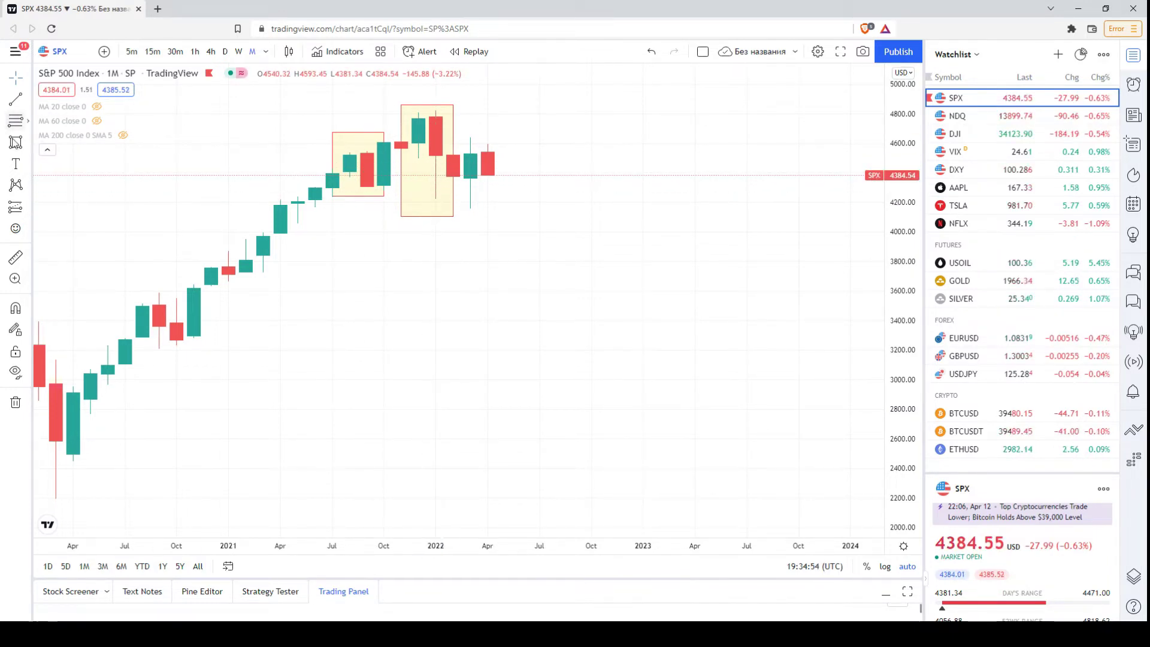
{"action": "left_click", "coordinate": [314, 157]}
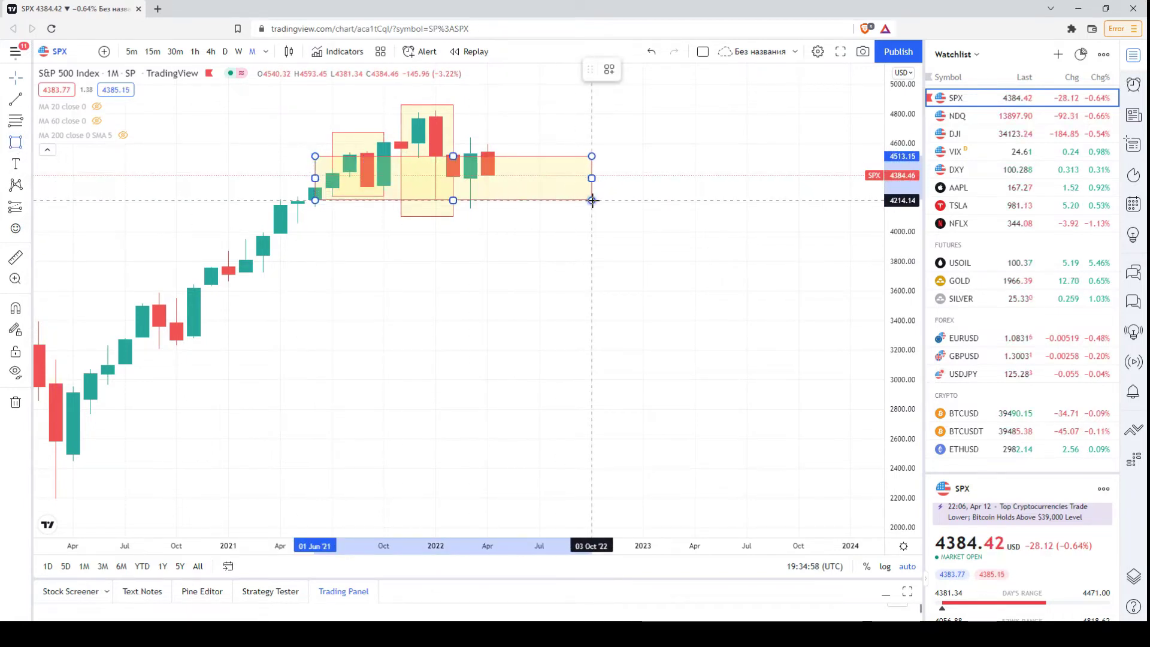
{"action": "left_click", "coordinate": [593, 202]}
Change the wide rectangle's border colour to green
{"action": "double_click", "coordinate": [541, 162]}
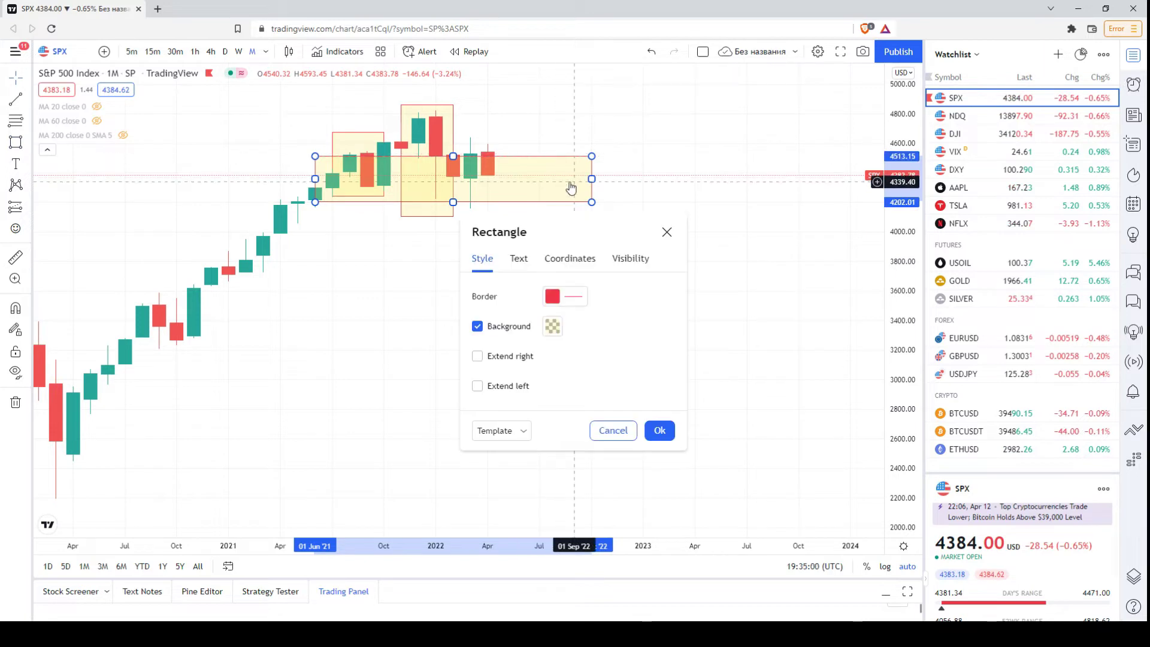
{"action": "left_click", "coordinate": [553, 296]}
{"action": "left_click", "coordinate": [609, 334]}
{"action": "left_click", "coordinate": [762, 300]}
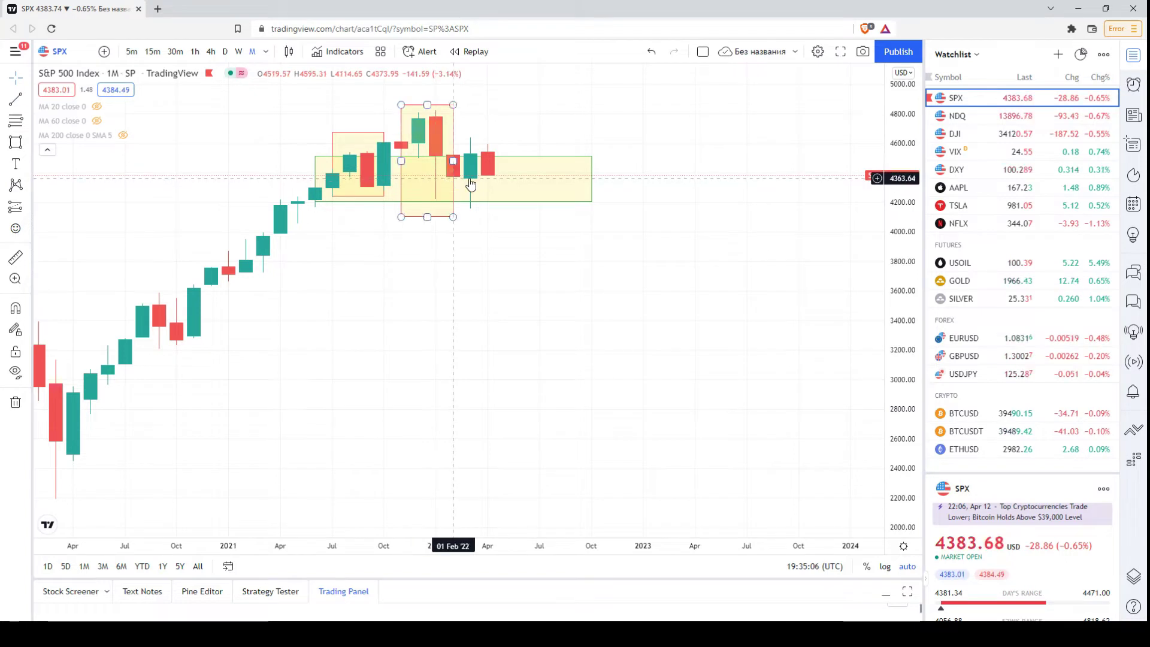
Resize the green-bordered rectangle to span July to November 2021 and raise its upper edge to about 4646
{"action": "left_click", "coordinate": [592, 179]}
{"action": "left_click_drag", "start_coordinate": [592, 179], "coordinate": [384, 179]}
{"action": "left_click_drag", "start_coordinate": [315, 157], "coordinate": [329, 146]}
{"action": "left_click_drag", "start_coordinate": [384, 175], "coordinate": [403, 176]}
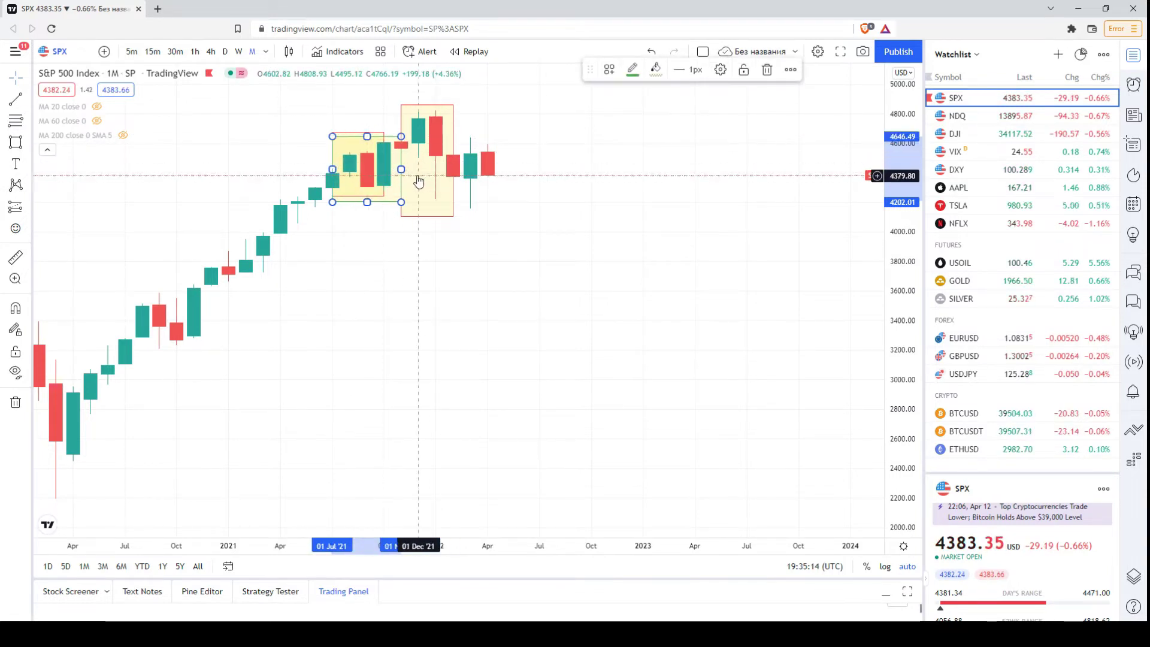
Resize the tall red-bordered rectangle so that it covers September to November 2021
{"action": "left_click_drag", "start_coordinate": [453, 162], "coordinate": [367, 163]}
{"action": "scroll", "coordinate": [367, 210], "scroll_direction": "up", "scroll_amount": 1}
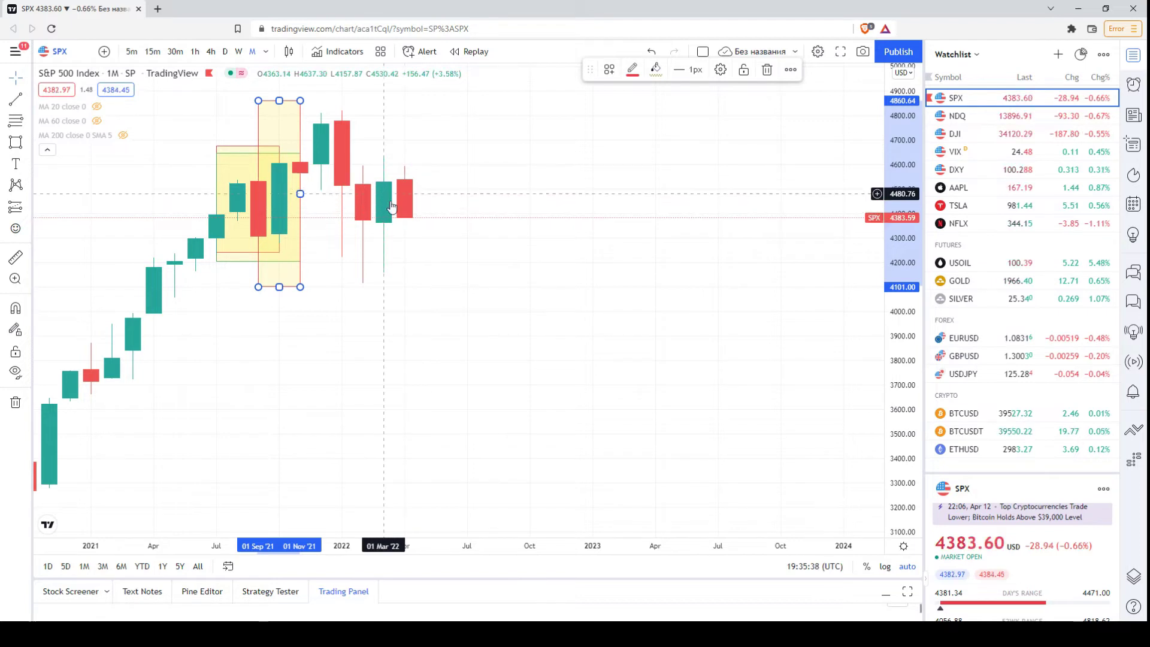
{"action": "scroll", "coordinate": [439, 255], "scroll_direction": "down", "scroll_amount": 2}
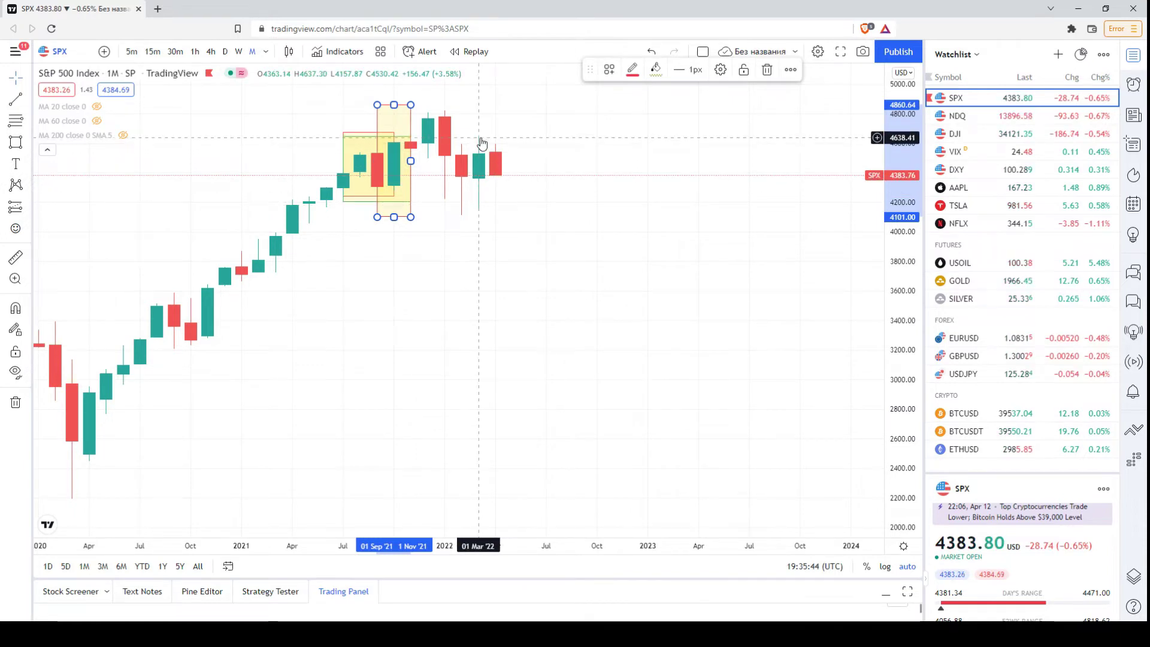
{"action": "scroll", "coordinate": [492, 233], "scroll_direction": "up", "scroll_amount": 1}
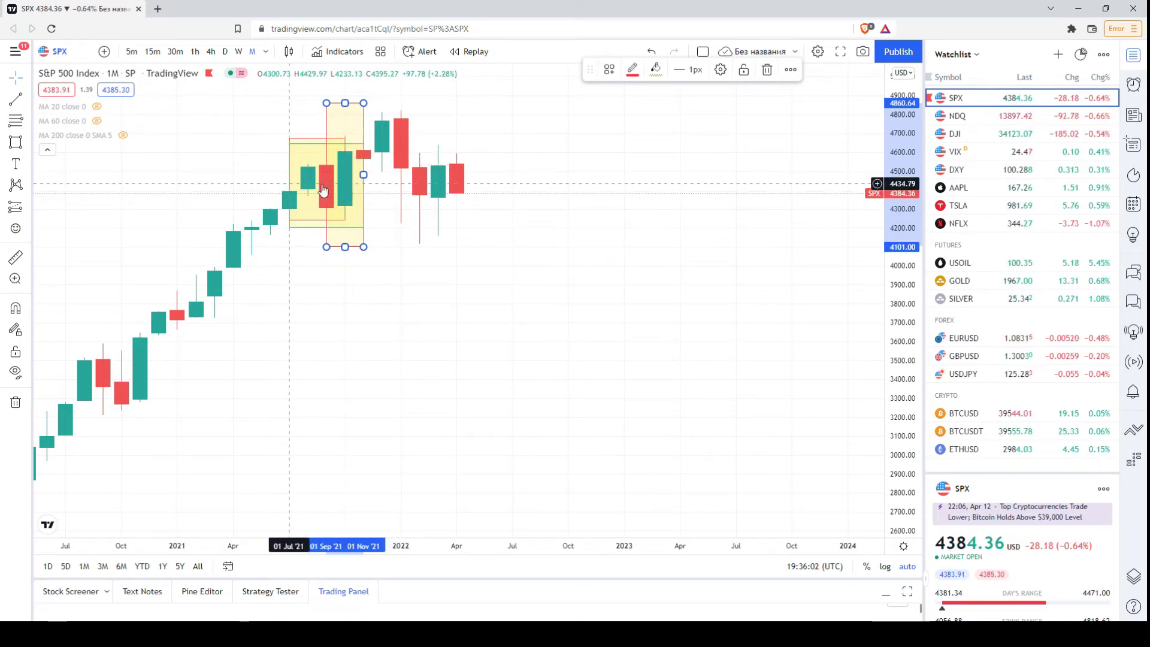
Extend the green-bordered rectangle to July 2022 and narrow its price range to about 4300–4564
{"action": "mouse_move", "coordinate": [286, 181]}
{"action": "left_mouse_down"}
{"action": "mouse_move", "coordinate": [513, 191]}
{"action": "mouse_move", "coordinate": [268, 187]}
{"action": "left_mouse_up"}
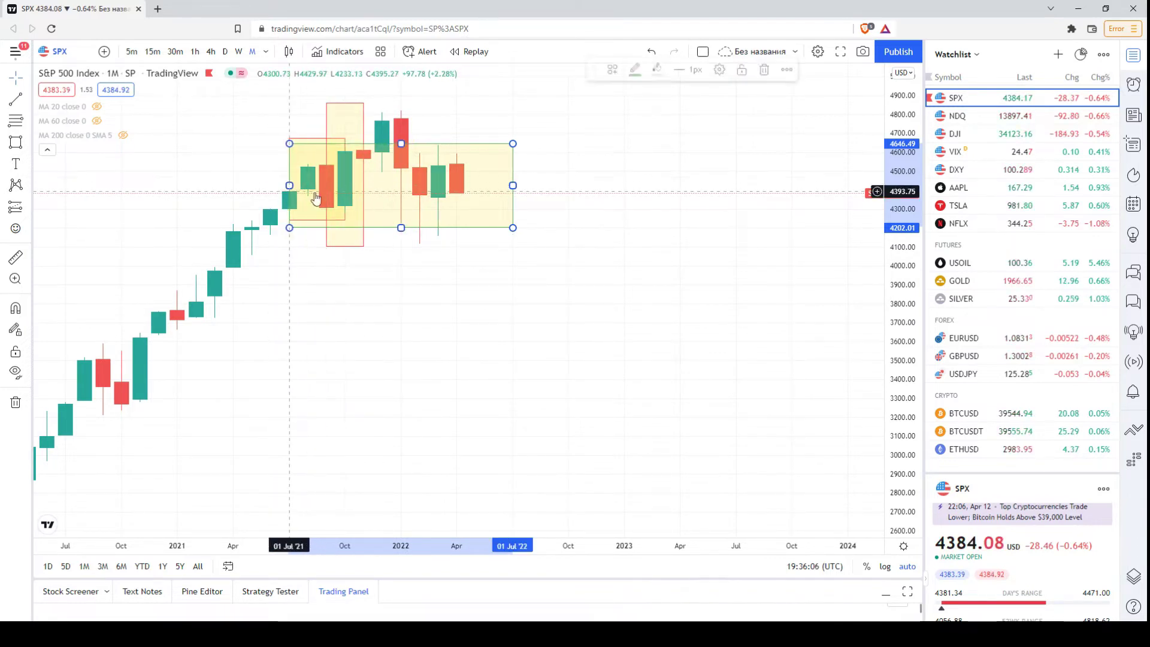
{"action": "left_click_drag", "start_coordinate": [401, 228], "coordinate": [401, 209]}
{"action": "left_click_drag", "start_coordinate": [401, 144], "coordinate": [401, 159]}
{"action": "left_click", "coordinate": [581, 277]}
Delete both red-bordered rectangles around the 2021 candles
{"action": "scroll", "coordinate": [584, 287], "scroll_direction": "up", "scroll_amount": 1}
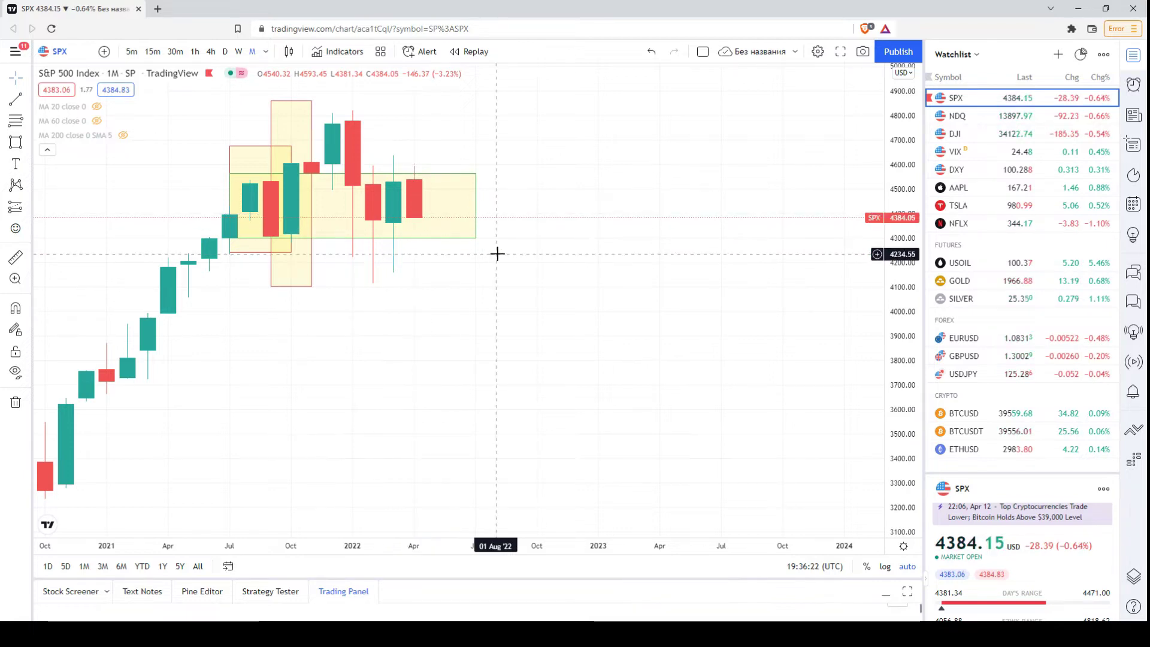
{"action": "left_click_drag", "start_coordinate": [496, 252], "coordinate": [545, 237]}
{"action": "scroll", "coordinate": [580, 341], "scroll_direction": "up", "scroll_amount": 2}
{"action": "scroll", "coordinate": [640, 341], "scroll_direction": "down", "scroll_amount": 2}
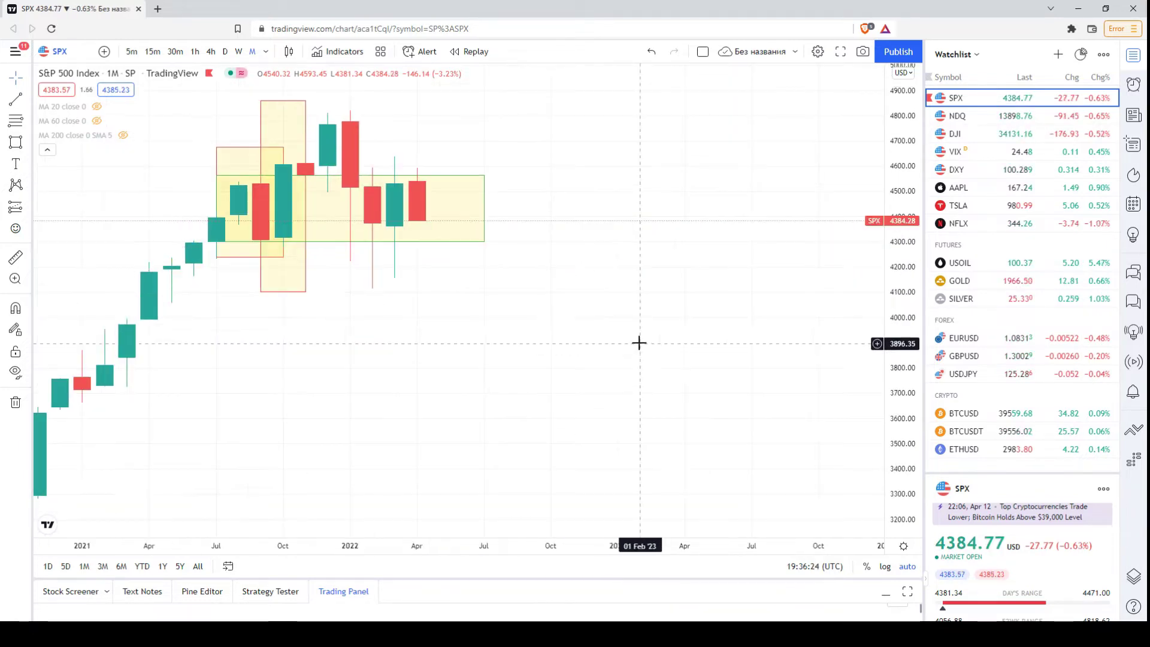
{"action": "scroll", "coordinate": [389, 258], "scroll_direction": "up", "scroll_amount": 1}
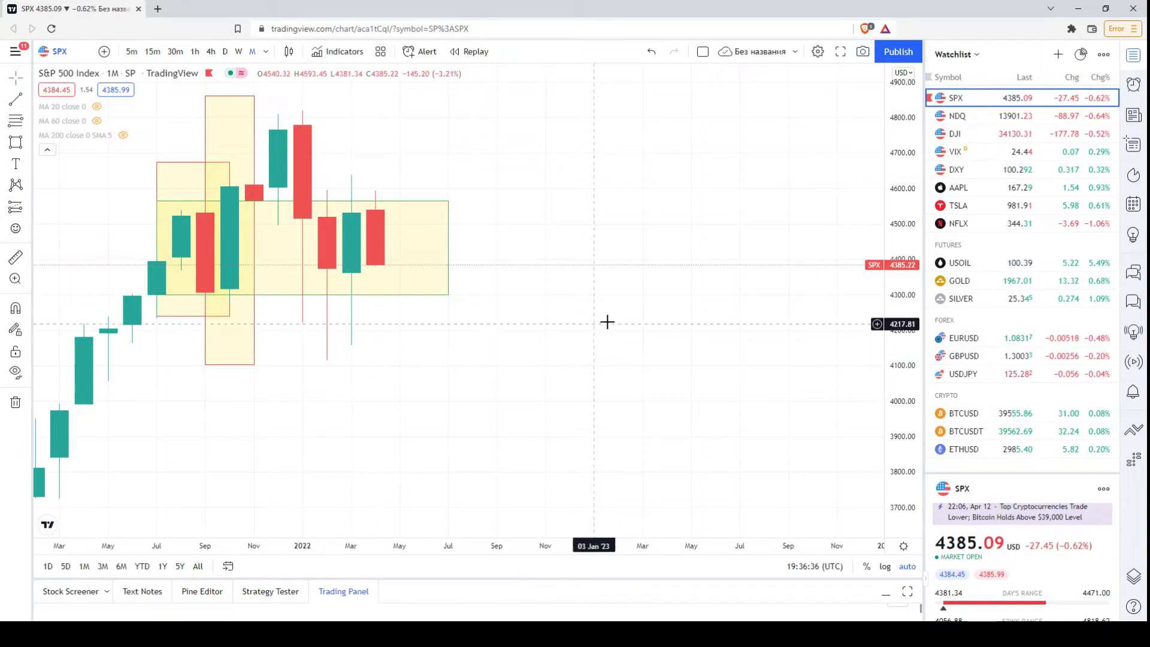
{"action": "scroll", "coordinate": [610, 326], "scroll_direction": "down", "scroll_amount": 2}
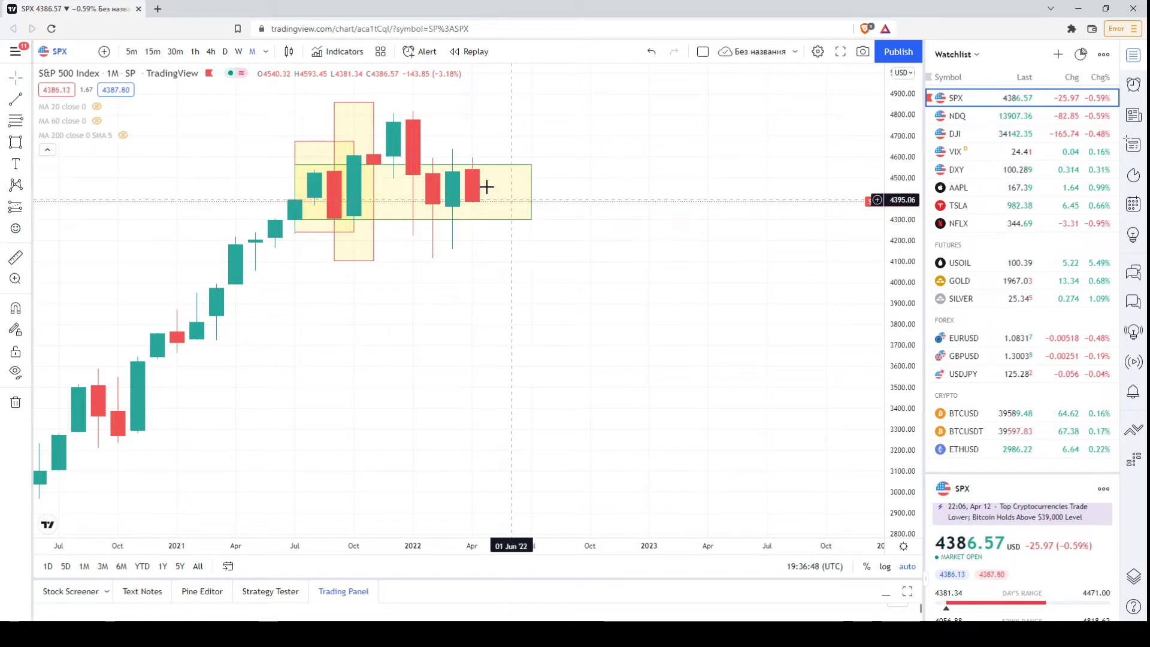
{"action": "left_click", "coordinate": [324, 141]}
{"action": "left_click_drag", "start_coordinate": [324, 141], "coordinate": [364, 107]}
{"action": "key", "text": "Delete"}
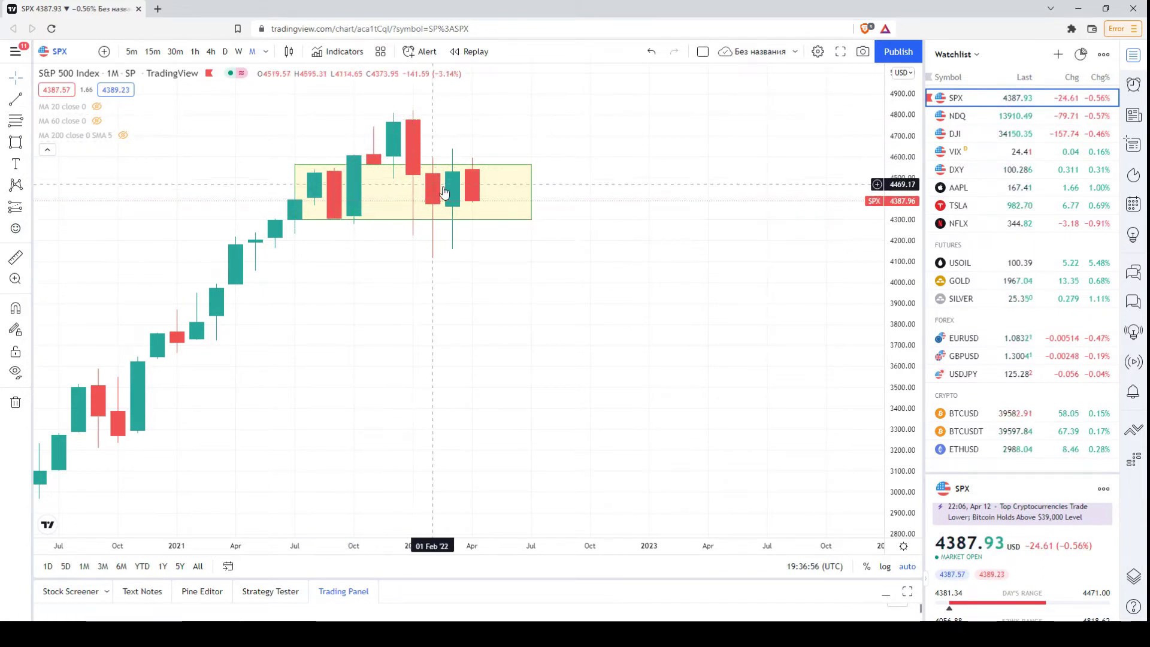
Fit the green-bordered rectangle to January–May 2022 between about 4284 and 4612, and extend its start back to July 2021
{"action": "left_click_drag", "start_coordinate": [295, 192], "coordinate": [415, 193]}
{"action": "mouse_move", "coordinate": [531, 192]}
{"action": "left_mouse_down"}
{"action": "mouse_move", "coordinate": [453, 190]}
{"action": "mouse_move", "coordinate": [472, 192]}
{"action": "mouse_move", "coordinate": [442, 263]}
{"action": "left_mouse_up"}
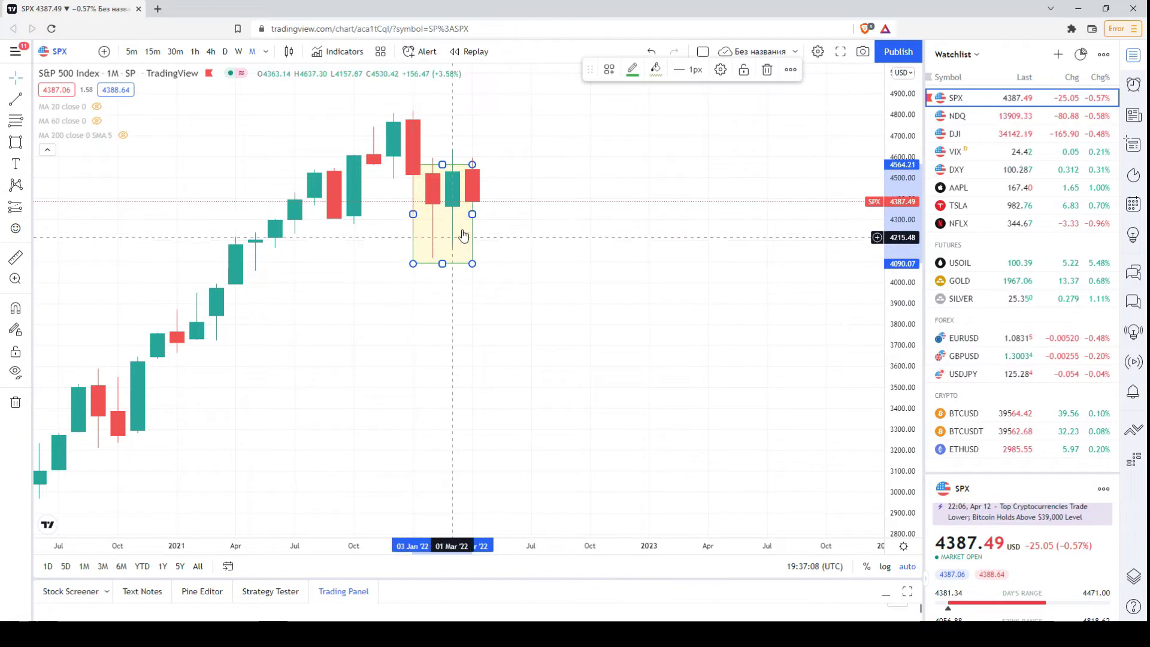
{"action": "left_click_drag", "start_coordinate": [448, 160], "coordinate": [449, 144]}
{"action": "left_click_drag", "start_coordinate": [473, 205], "coordinate": [486, 204]}
{"action": "left_click_drag", "start_coordinate": [453, 263], "coordinate": [457, 223]}
{"action": "left_click_drag", "start_coordinate": [452, 146], "coordinate": [452, 154]}
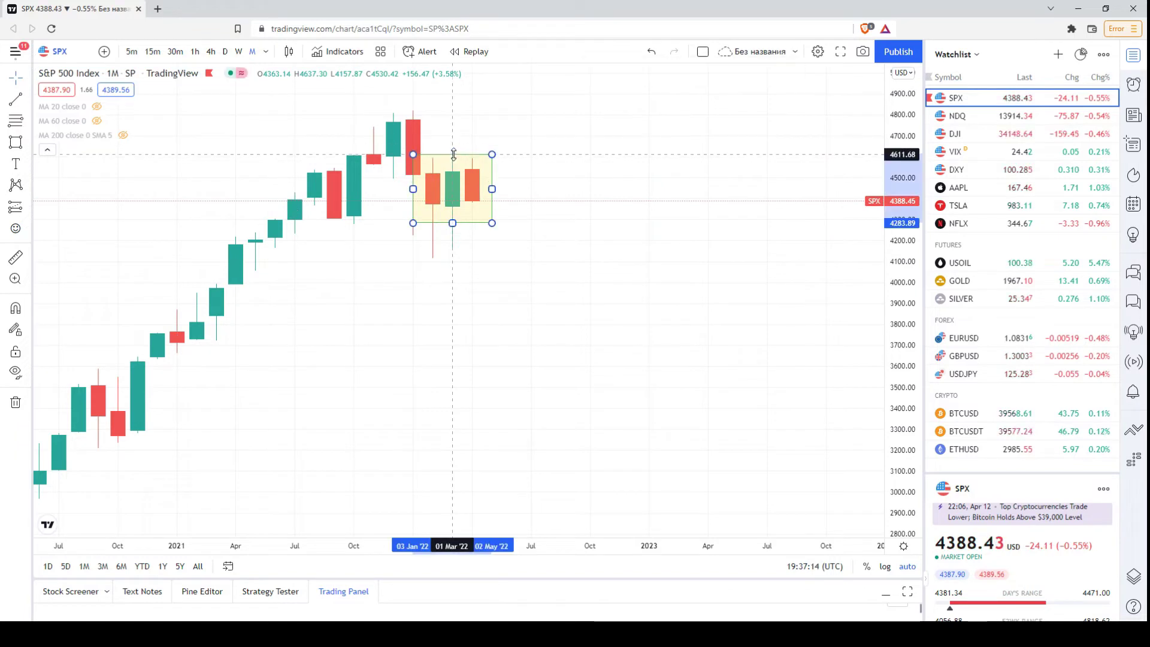
{"action": "left_click_drag", "start_coordinate": [413, 189], "coordinate": [295, 189]}
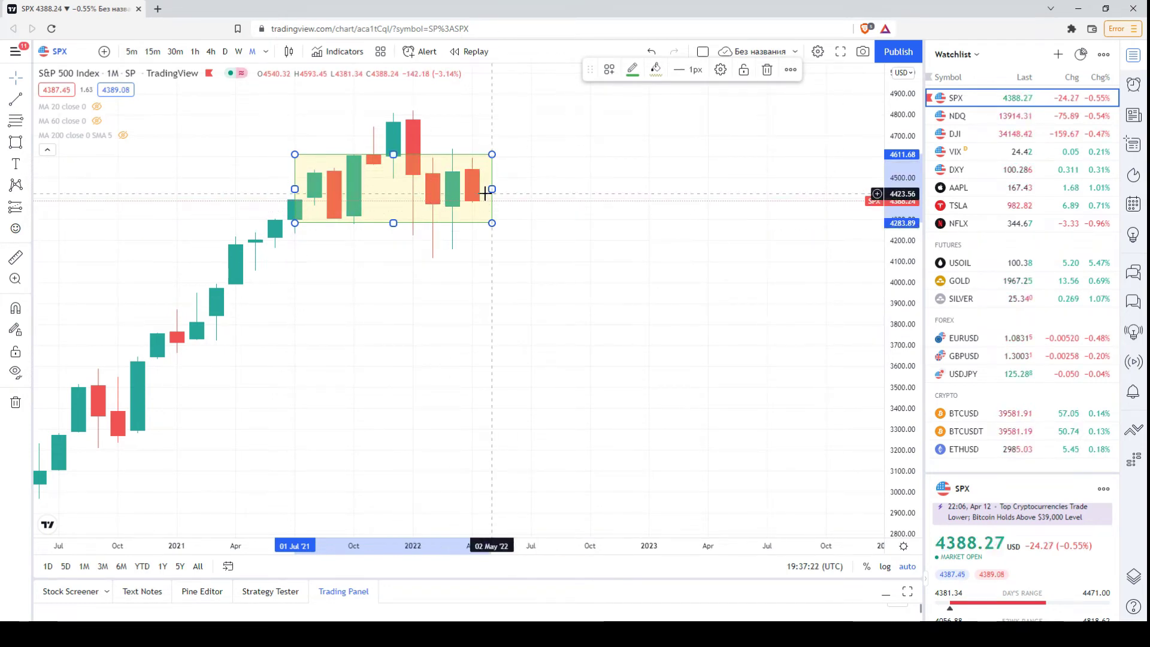
{"action": "left_click", "coordinate": [588, 212]}
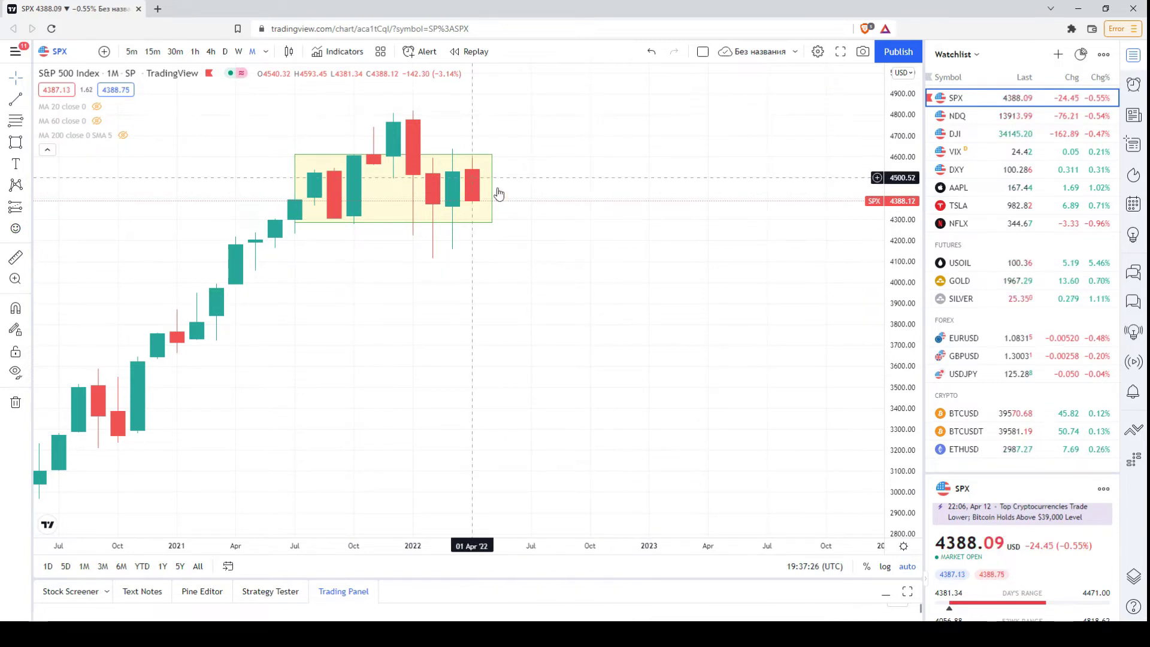
Delete the remaining green-bordered rectangle from the chart
{"action": "scroll", "coordinate": [592, 290], "scroll_direction": "down", "scroll_amount": 1}
{"action": "scroll", "coordinate": [596, 298], "scroll_direction": "down", "scroll_amount": 2}
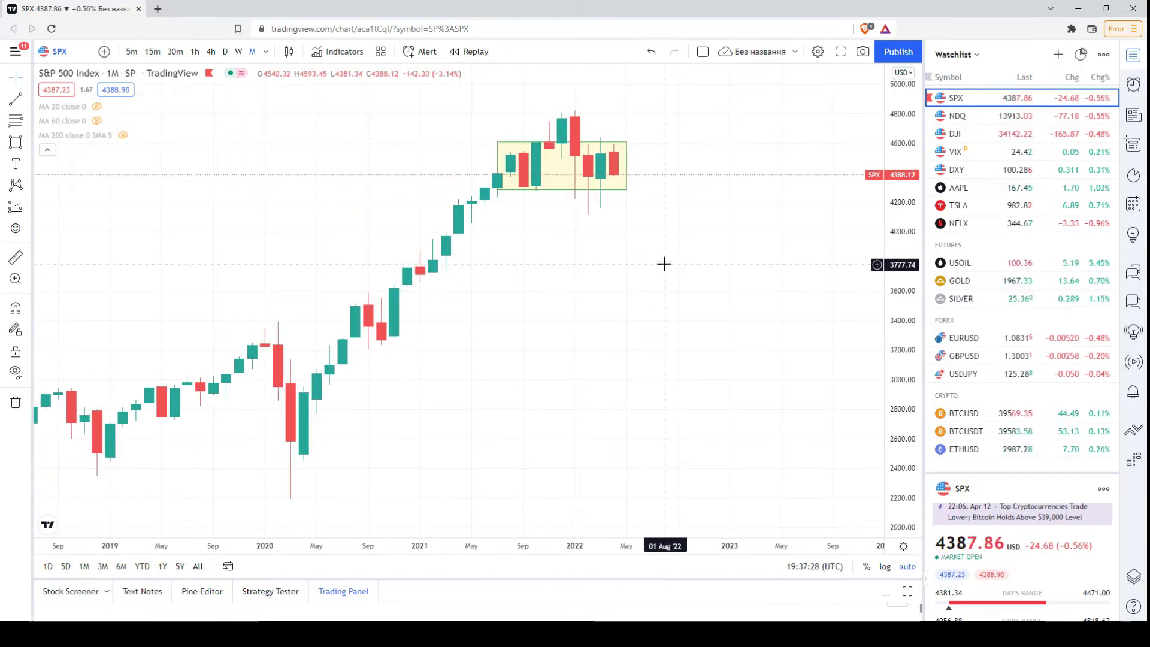
{"action": "left_click", "coordinate": [606, 143]}
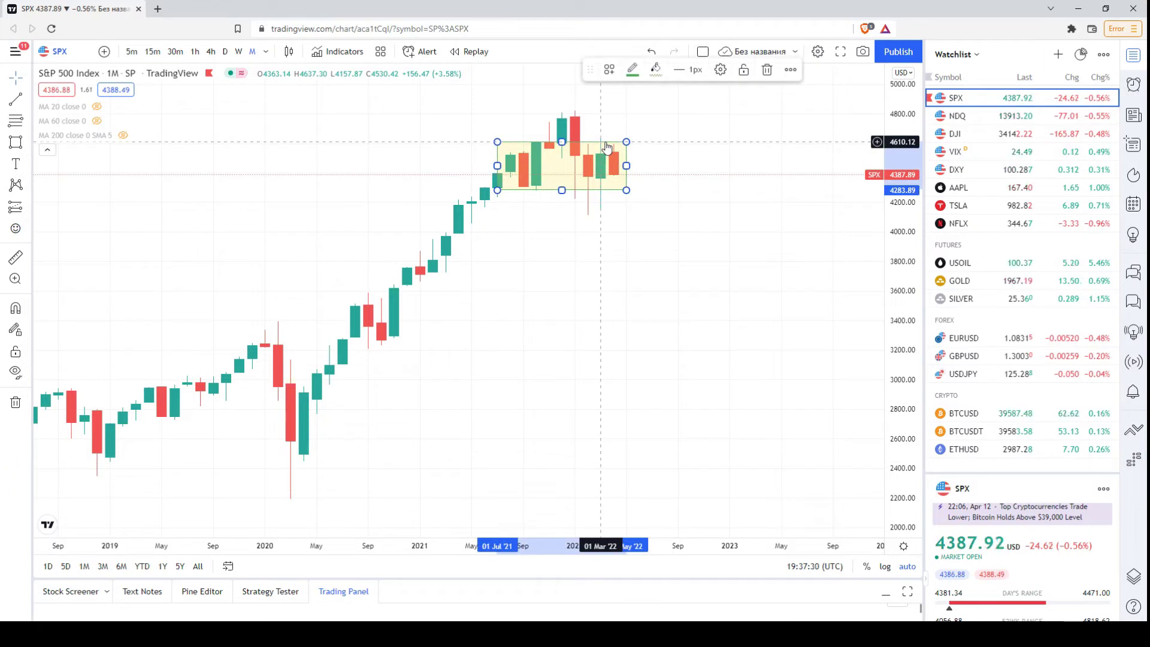
{"action": "key", "text": "Delete"}
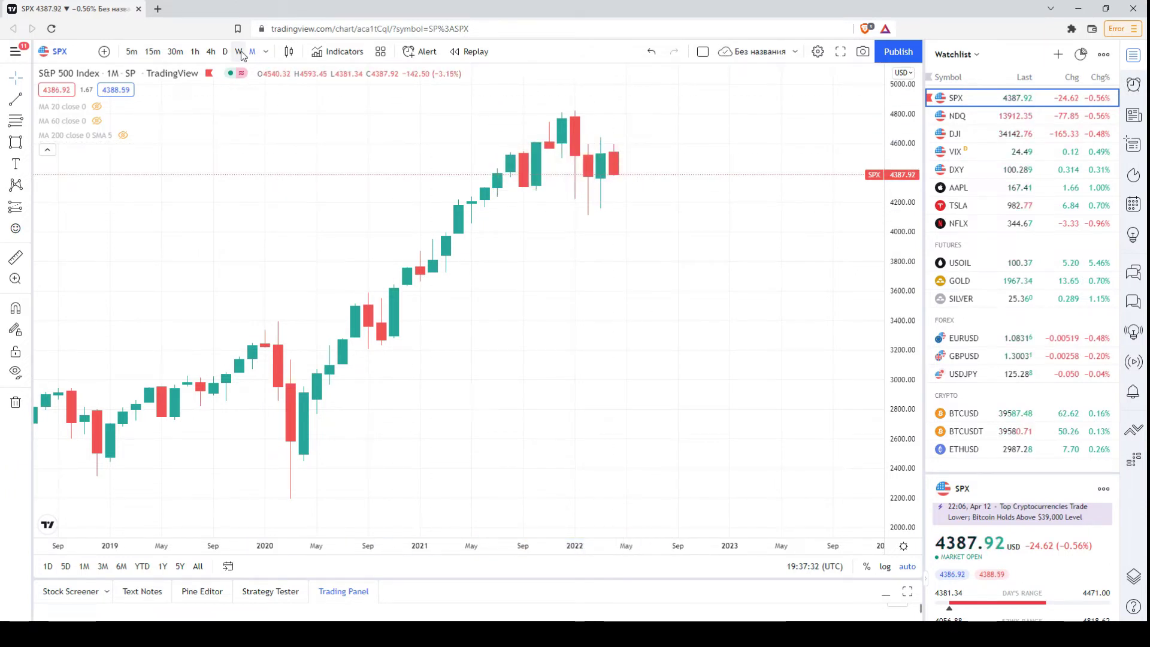
Switch the S&P 500 chart to the weekly timeframe and examine the candles from 2017 to April 2022
{"action": "left_click", "coordinate": [240, 52]}
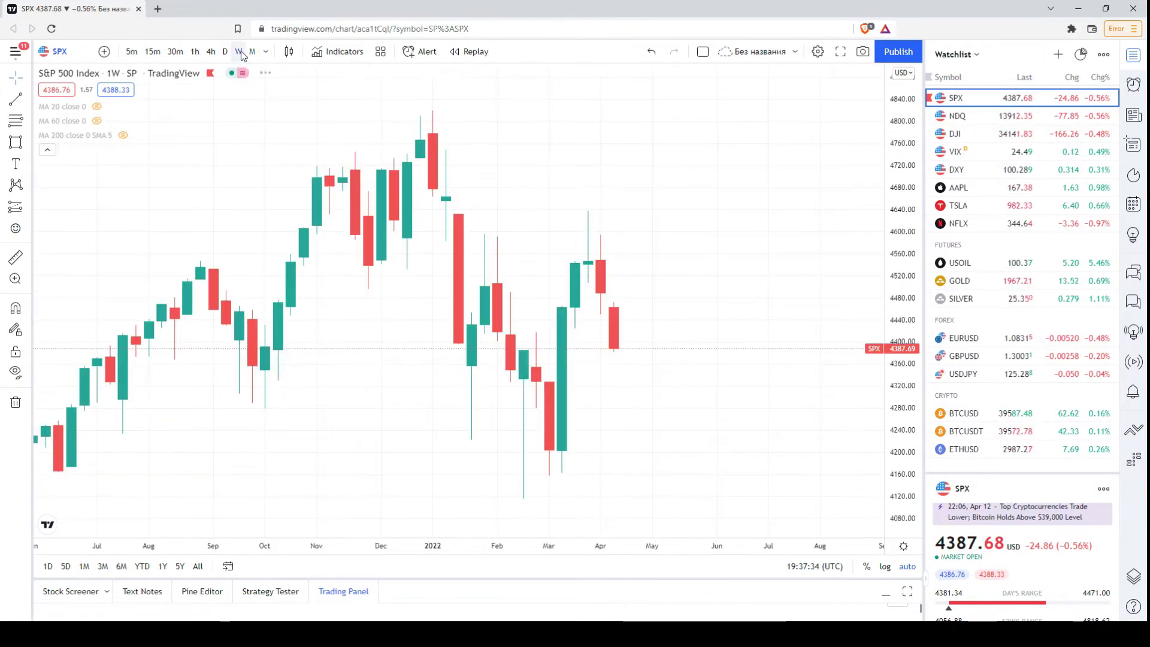
{"action": "scroll", "coordinate": [452, 261], "scroll_direction": "up", "scroll_amount": 4}
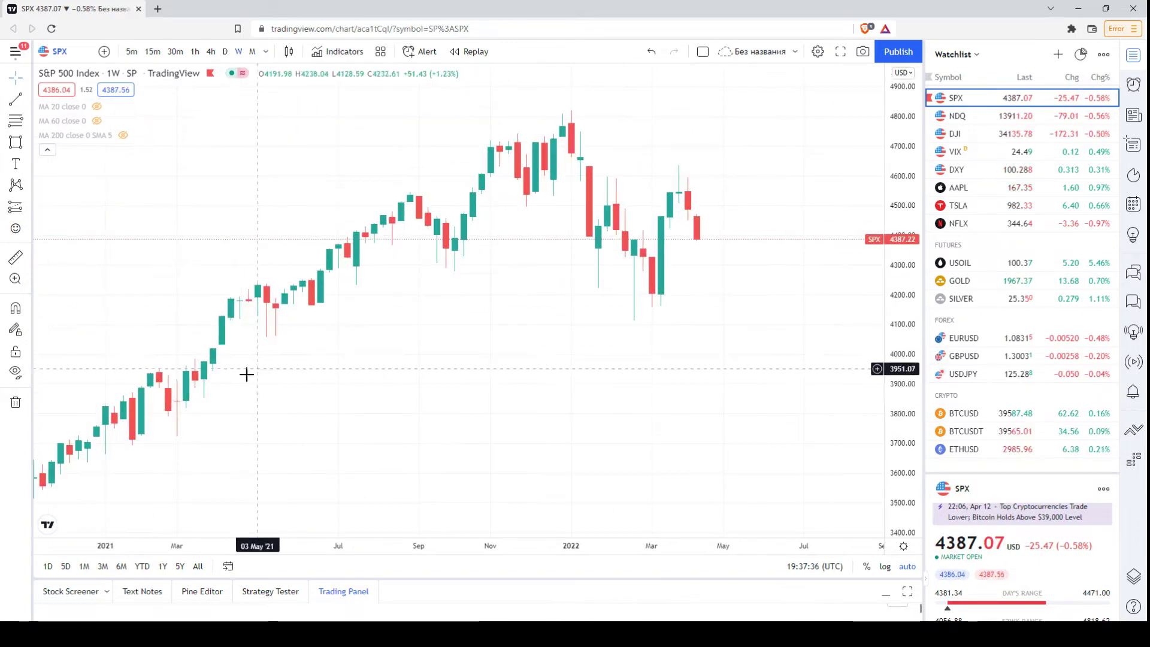
{"action": "scroll", "coordinate": [431, 248], "scroll_direction": "down", "scroll_amount": 5}
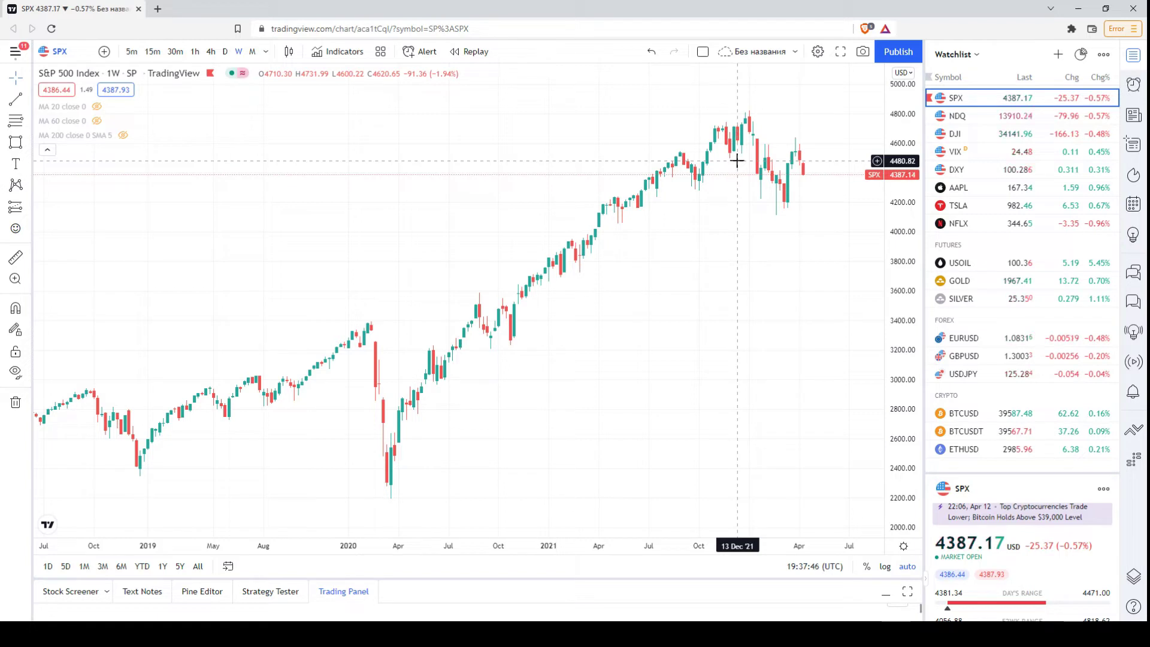
{"action": "scroll", "coordinate": [610, 343], "scroll_direction": "down", "scroll_amount": 3}
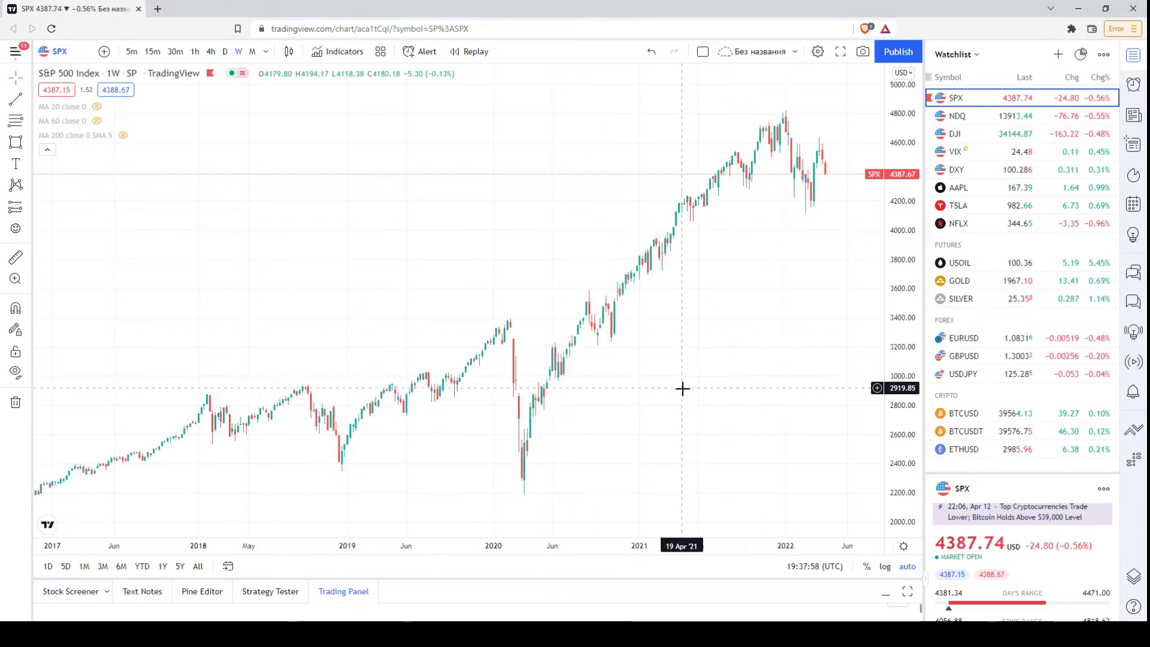
{"action": "scroll", "coordinate": [683, 387], "scroll_direction": "up", "scroll_amount": 6}
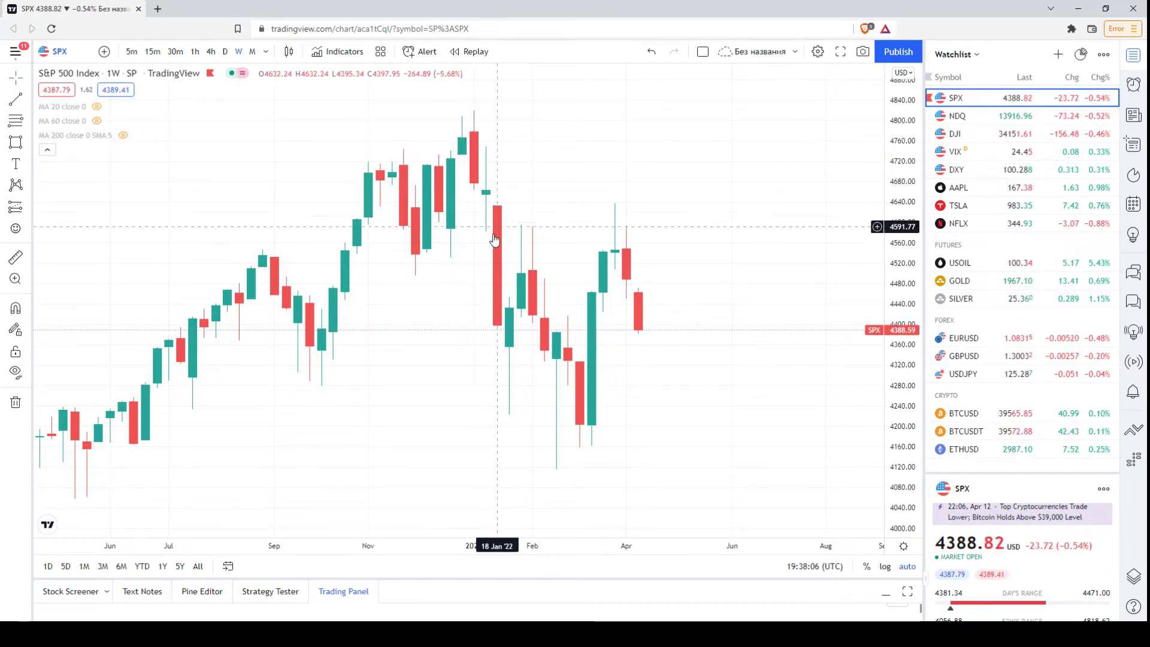
Mark the weekly candles from 28 February to 28 March 2022 with a rectangle, and remove it again
{"action": "left_click", "coordinate": [18, 142]}
{"action": "mouse_move", "coordinate": [568, 275]}
{"action": "left_mouse_down"}
{"action": "mouse_move", "coordinate": [616, 416]}
{"action": "mouse_move", "coordinate": [604, 459]}
{"action": "mouse_move", "coordinate": [614, 459]}
{"action": "left_mouse_up"}
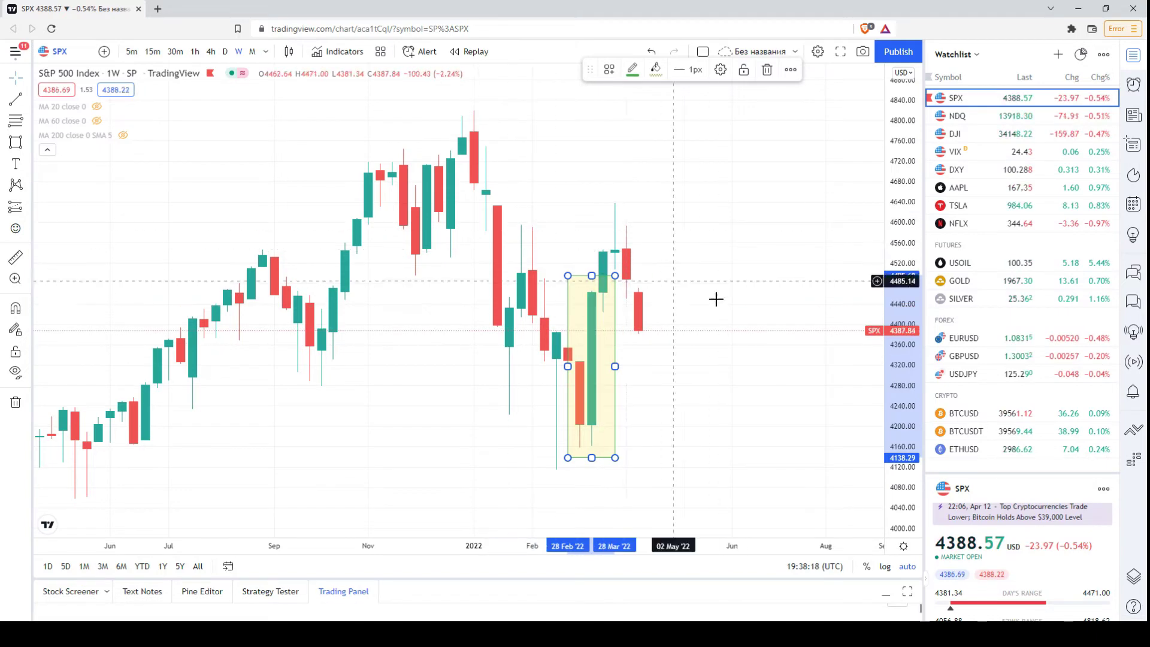
{"action": "key", "text": "Delete"}
Draw a falling trend line from 28 March 2022 at about 4564 to 2 May 2022 at about 4273
{"action": "scroll", "coordinate": [660, 272], "scroll_direction": "up", "scroll_amount": 5}
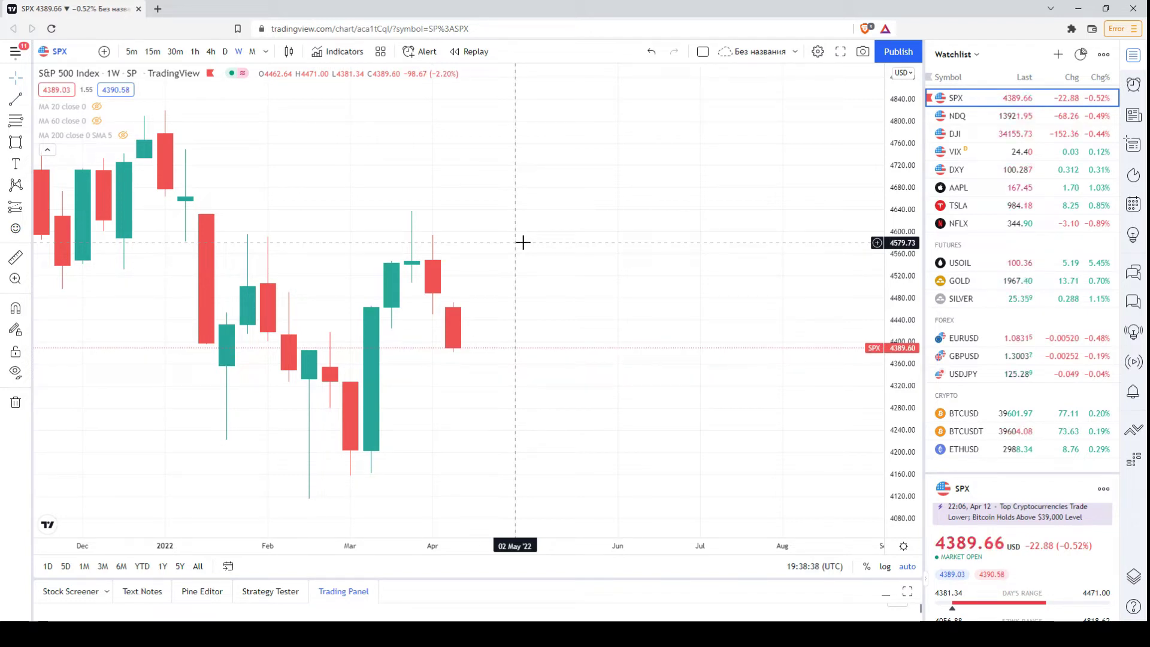
{"action": "scroll", "coordinate": [522, 245], "scroll_direction": "down", "scroll_amount": 2}
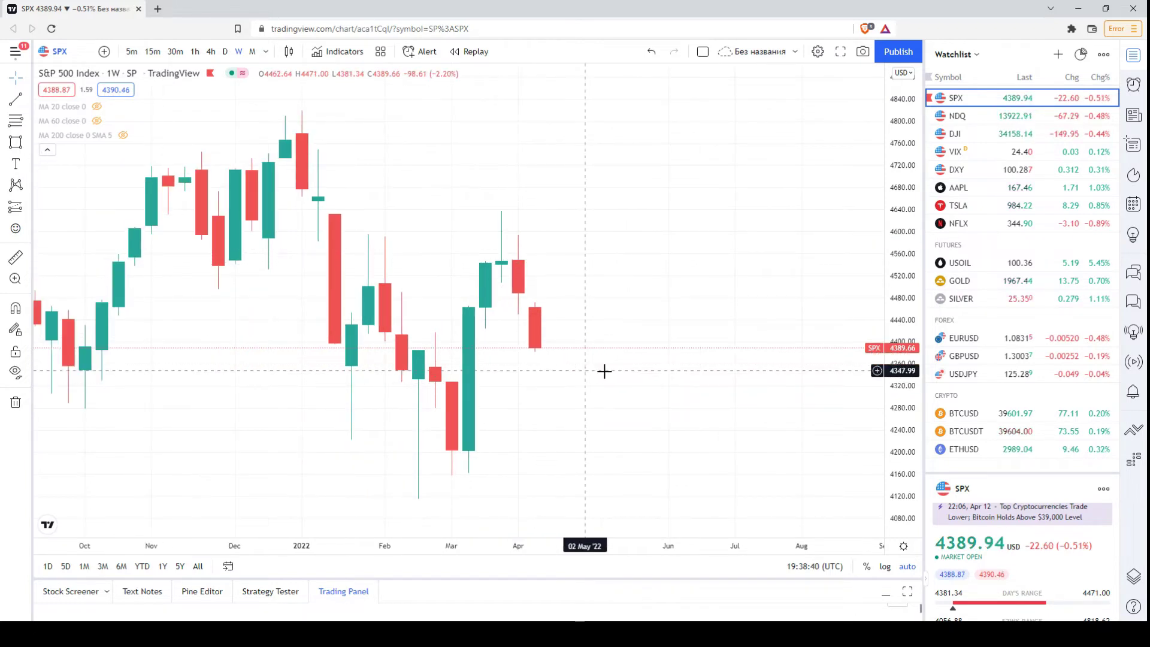
{"action": "scroll", "coordinate": [470, 309], "scroll_direction": "up", "scroll_amount": 2}
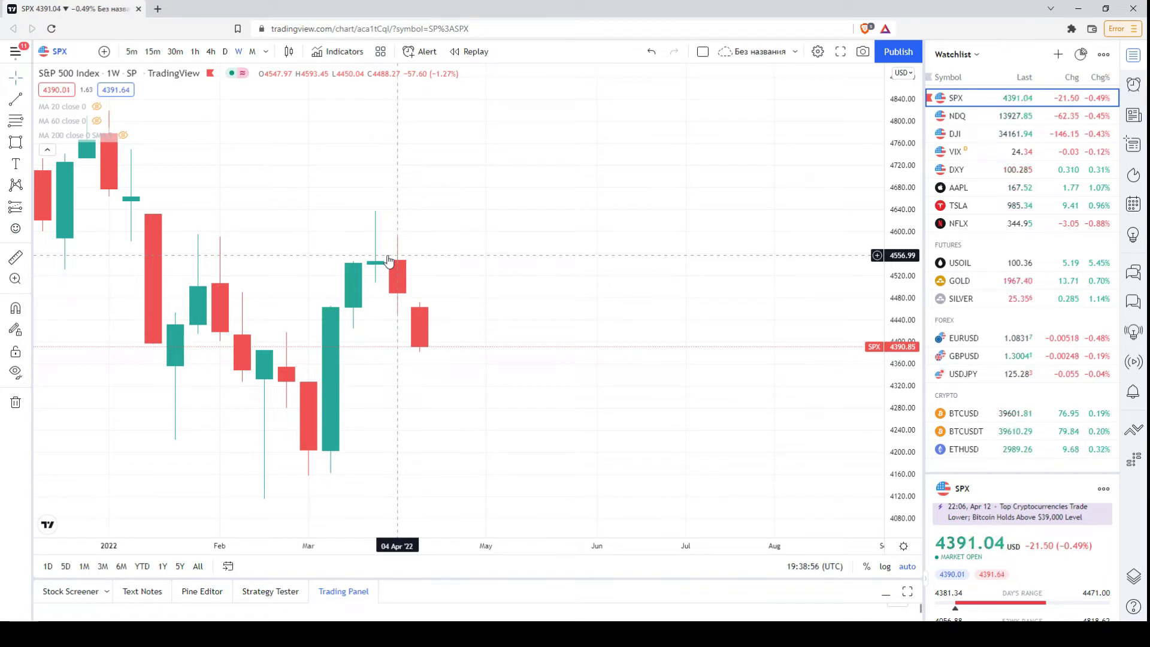
{"action": "left_click_drag", "start_coordinate": [454, 282], "coordinate": [579, 324]}
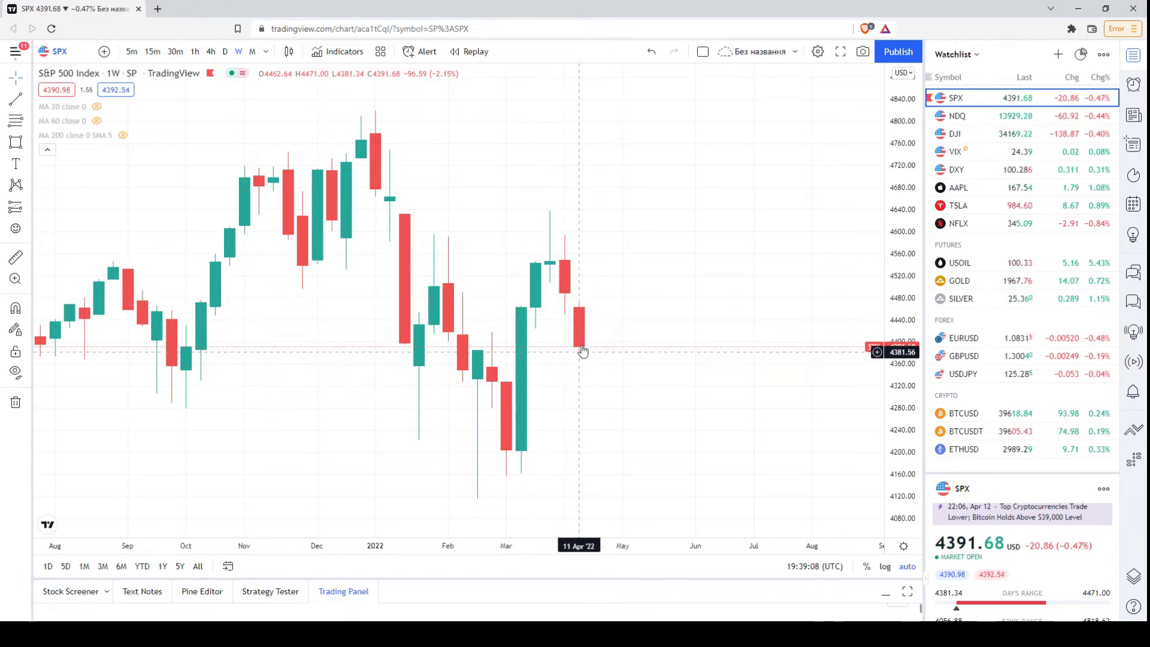
{"action": "scroll", "coordinate": [676, 348], "scroll_direction": "down", "scroll_amount": 2}
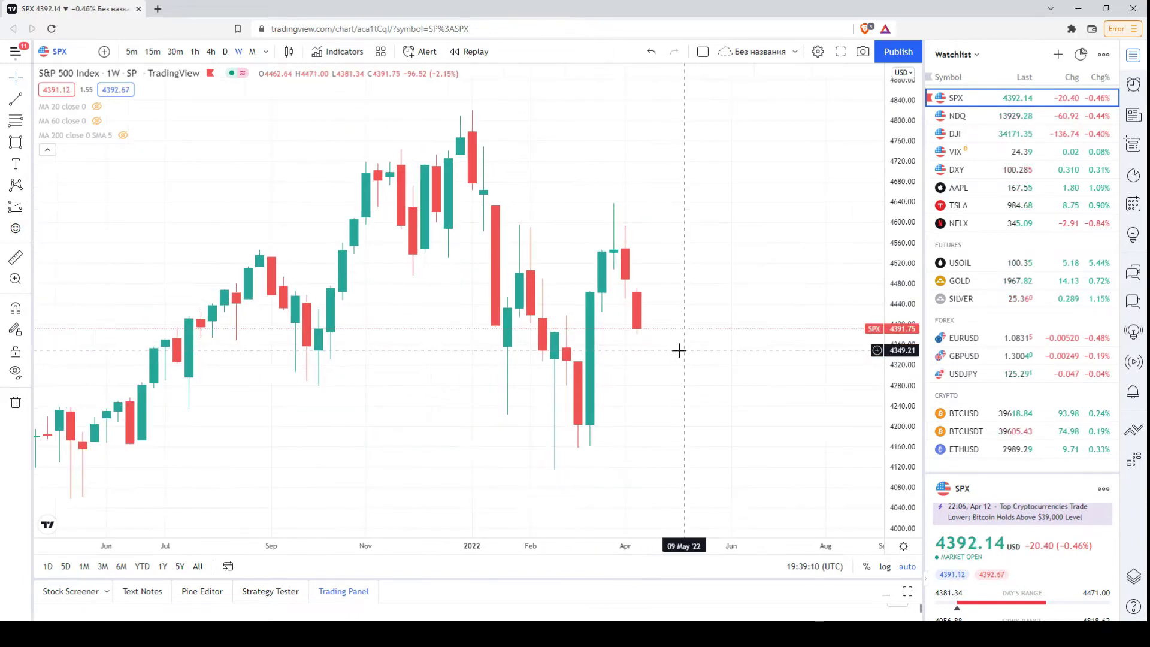
{"action": "scroll", "coordinate": [679, 350], "scroll_direction": "down", "scroll_amount": 3}
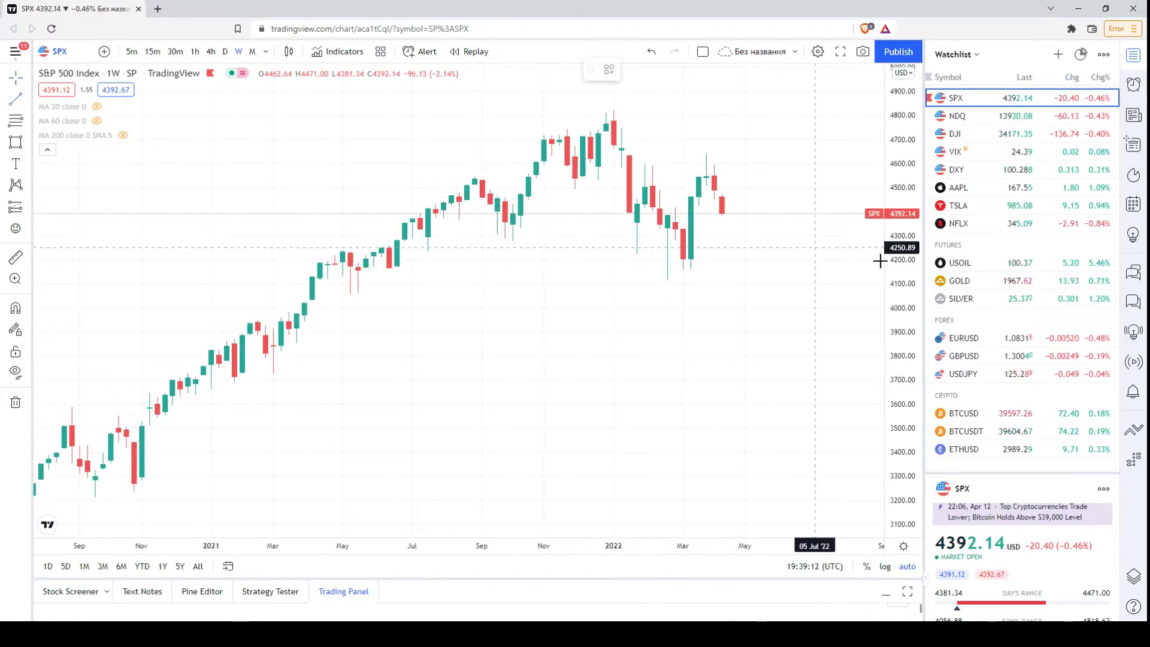
{"action": "left_click_drag", "start_coordinate": [706, 172], "coordinate": [745, 243]}
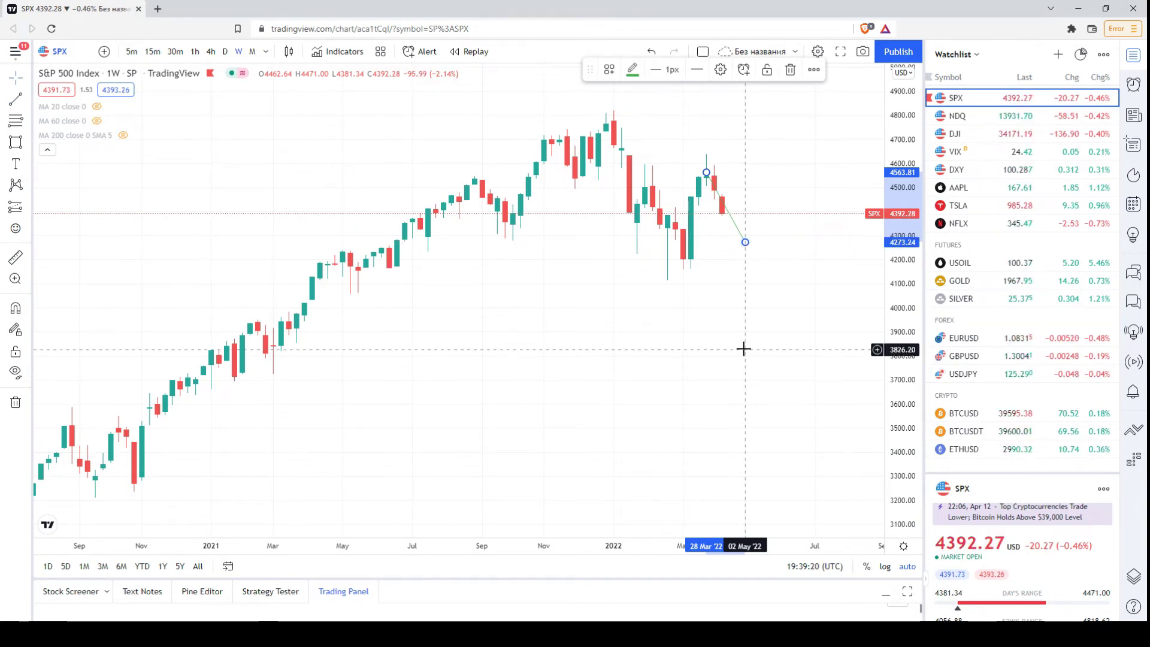
Draw a rectangle over the candles from 28 February to 21 March 2022, between about 4161 and 4494
{"action": "scroll", "coordinate": [742, 336], "scroll_direction": "up", "scroll_amount": 2}
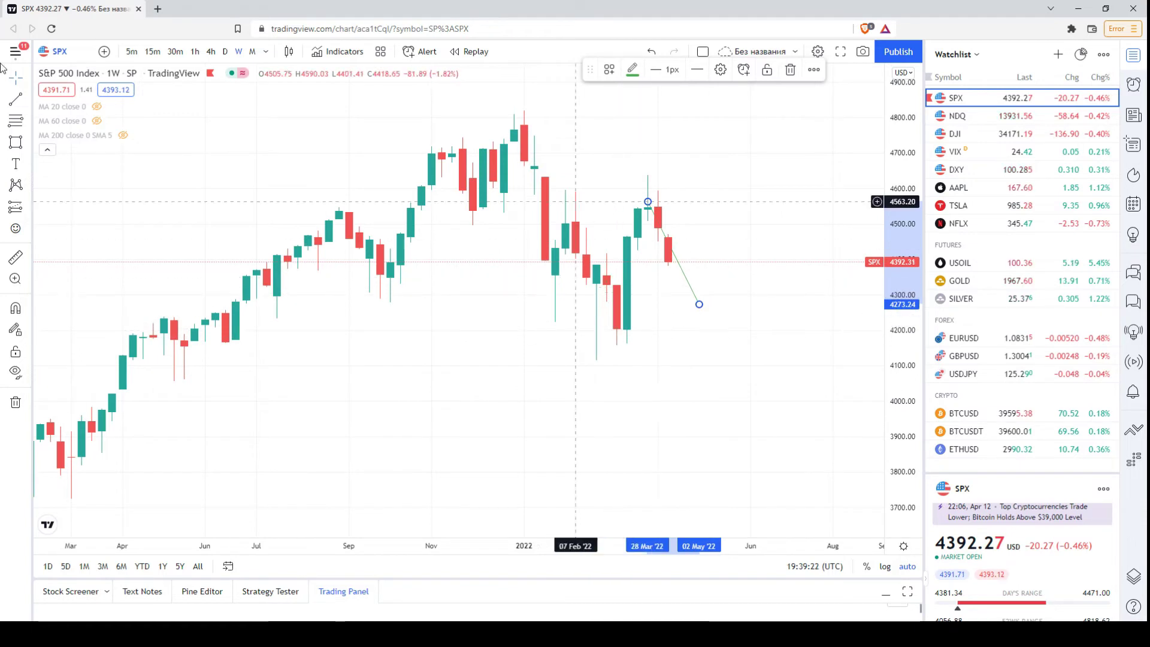
{"action": "left_click", "coordinate": [709, 296]}
{"action": "left_click_drag", "start_coordinate": [604, 225], "coordinate": [638, 344]}
Draw a wide rectangle from 20 September 2021 to June 2022 between about 4166 and 4393, and delete it
{"action": "left_click", "coordinate": [16, 142]}
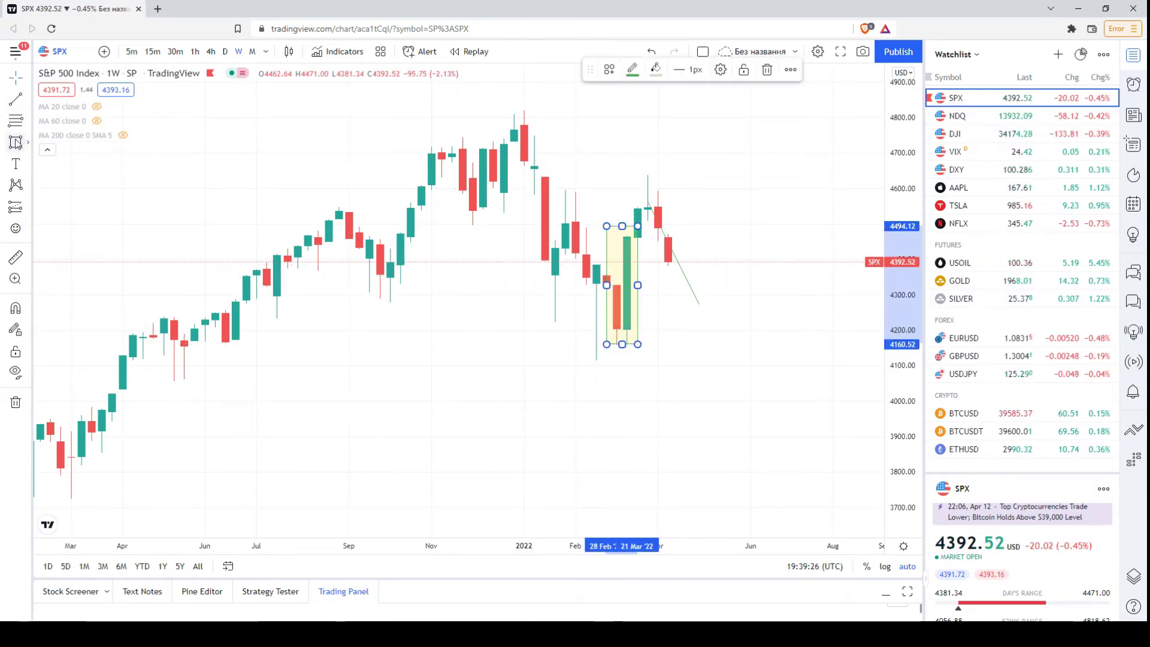
{"action": "left_click_drag", "start_coordinate": [370, 262], "coordinate": [761, 342]}
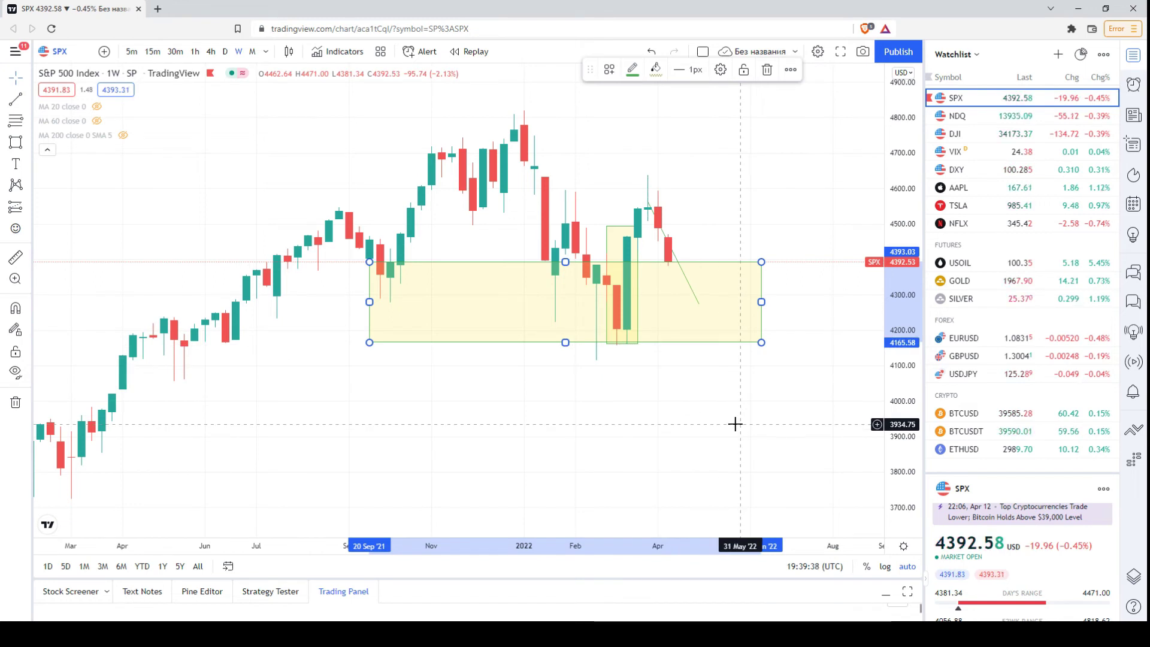
{"action": "key", "text": "Delete"}
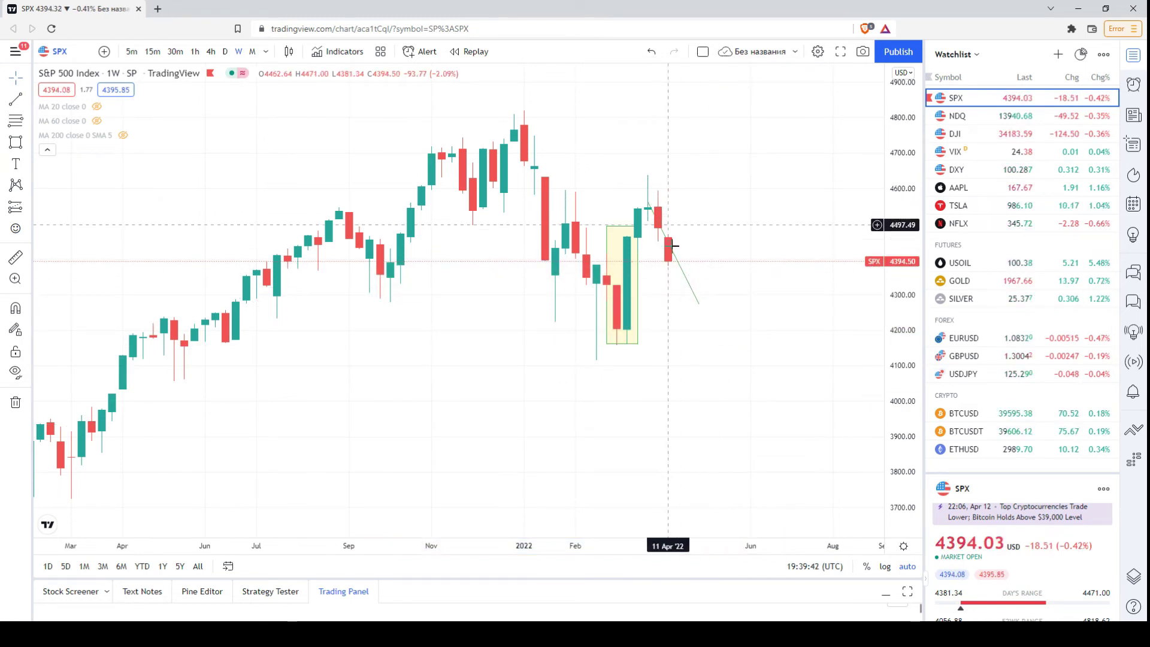
Delete the falling trend line and the remaining rectangle over the March 2022 candles
{"action": "scroll", "coordinate": [676, 266], "scroll_direction": "up", "scroll_amount": 2}
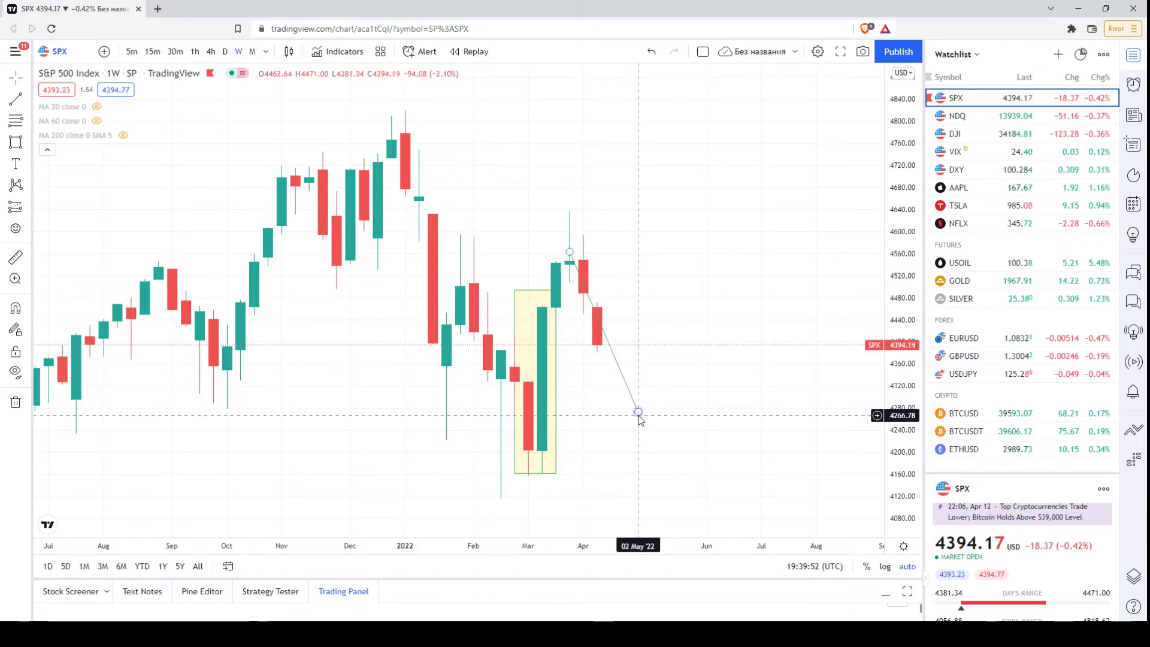
{"action": "scroll", "coordinate": [653, 410], "scroll_direction": "down", "scroll_amount": 3}
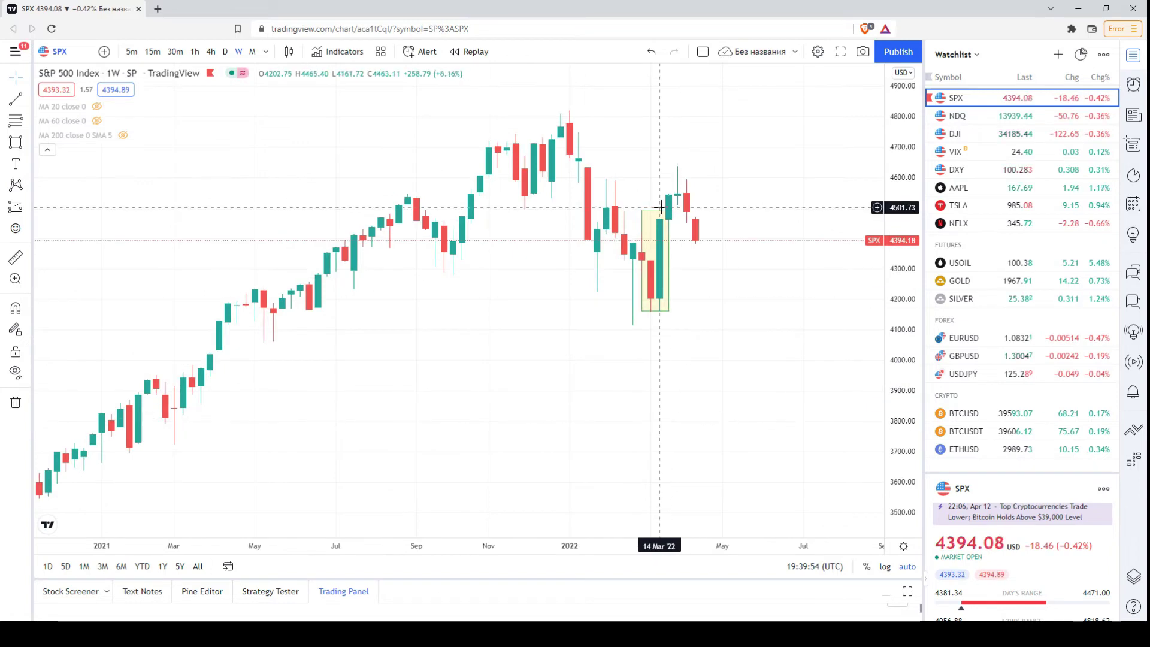
{"action": "key", "text": "Delete"}
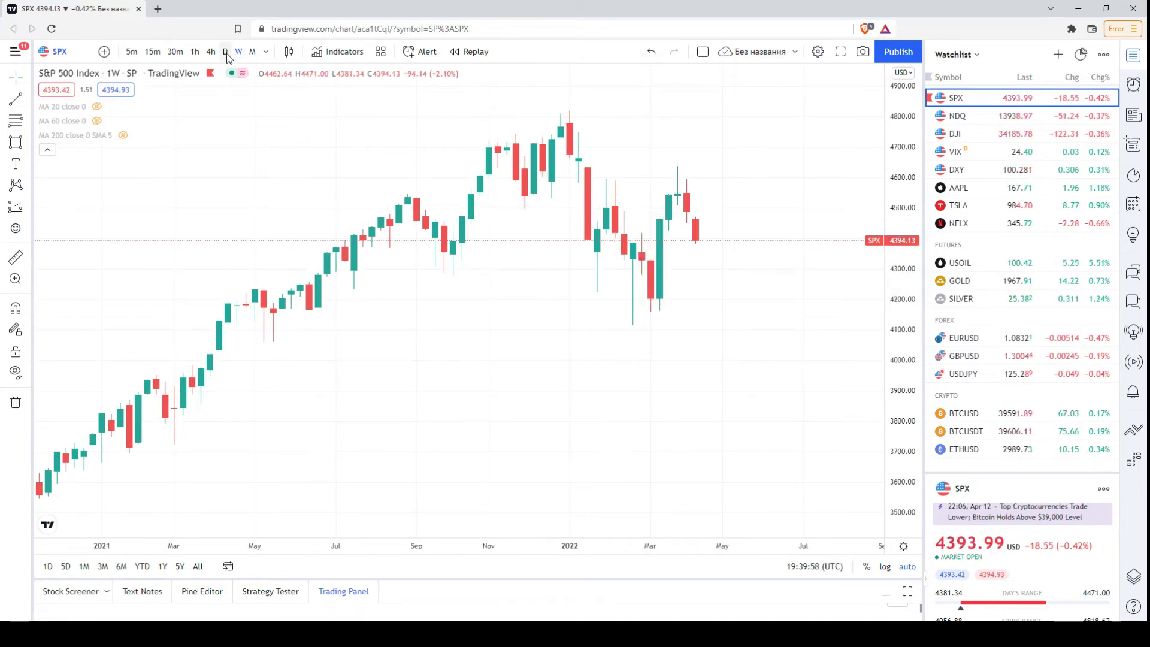
Switch the chart to the daily timeframe and hide the MA 60 and MA 200 moving averages
{"action": "left_click", "coordinate": [225, 52]}
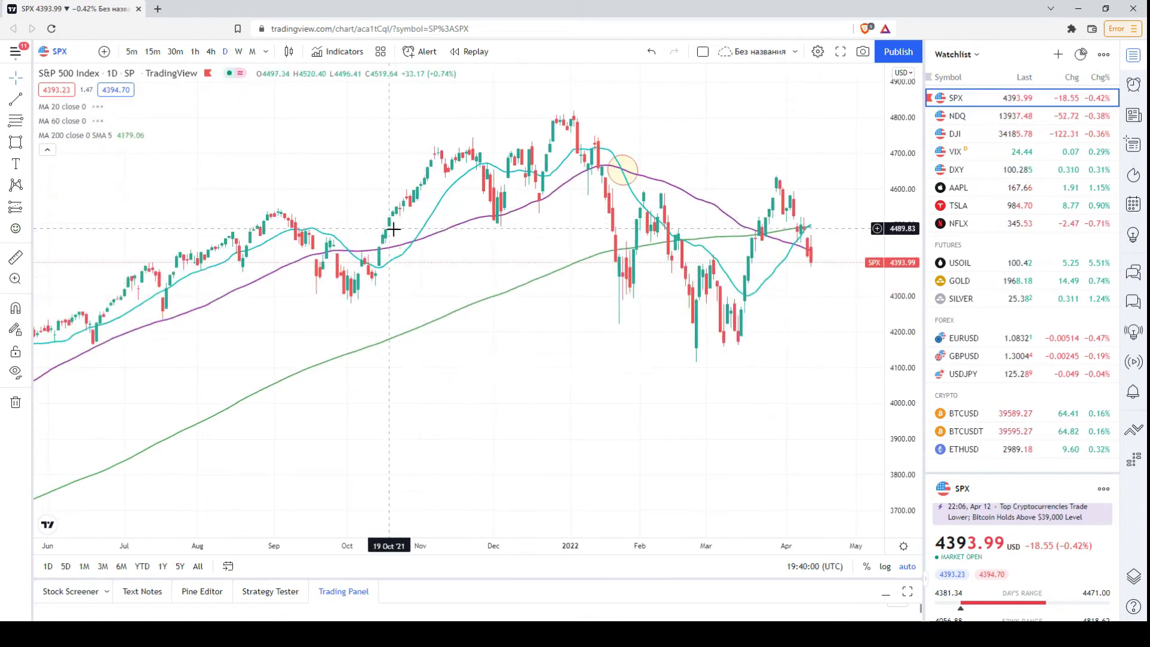
{"action": "scroll", "coordinate": [497, 306], "scroll_direction": "down", "scroll_amount": 3}
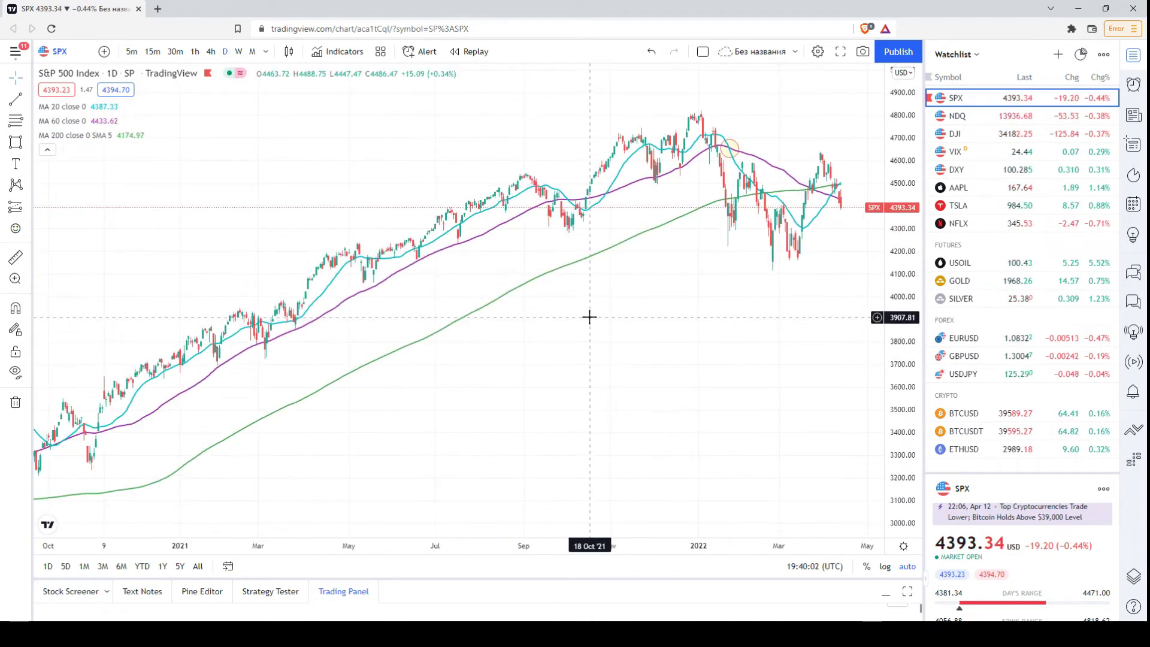
{"action": "left_click", "coordinate": [98, 121]}
{"action": "left_click", "coordinate": [123, 135]}
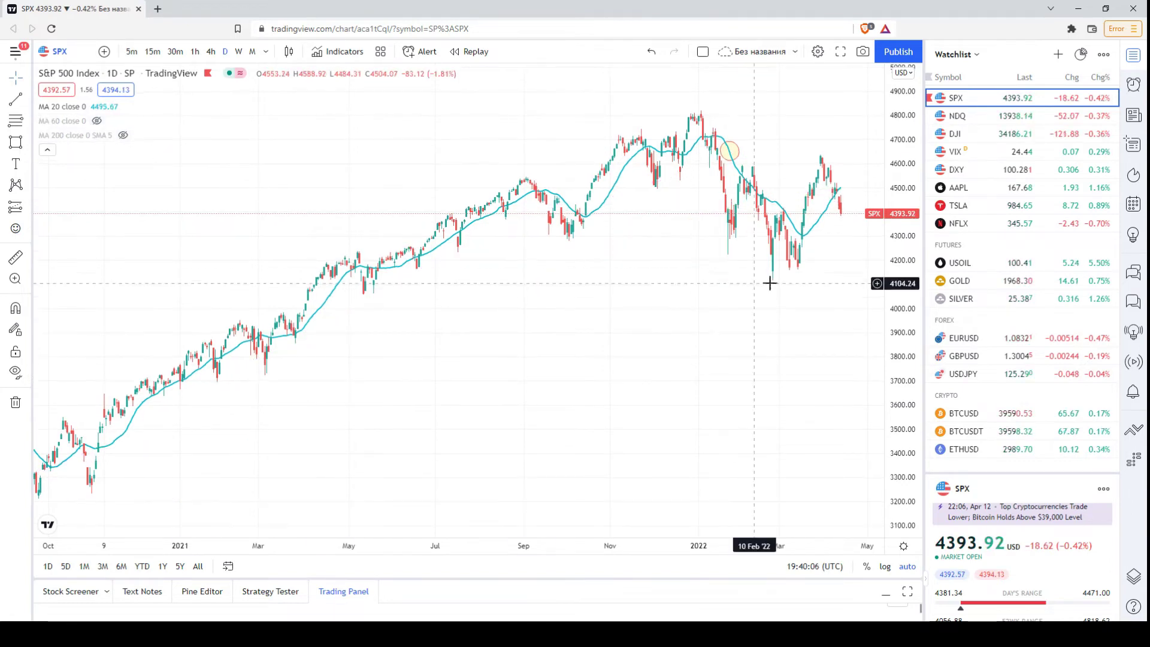
Examine the daily candles against the MA 20 line, and show the MA 60 line again
{"action": "scroll", "coordinate": [748, 258], "scroll_direction": "up", "scroll_amount": 3}
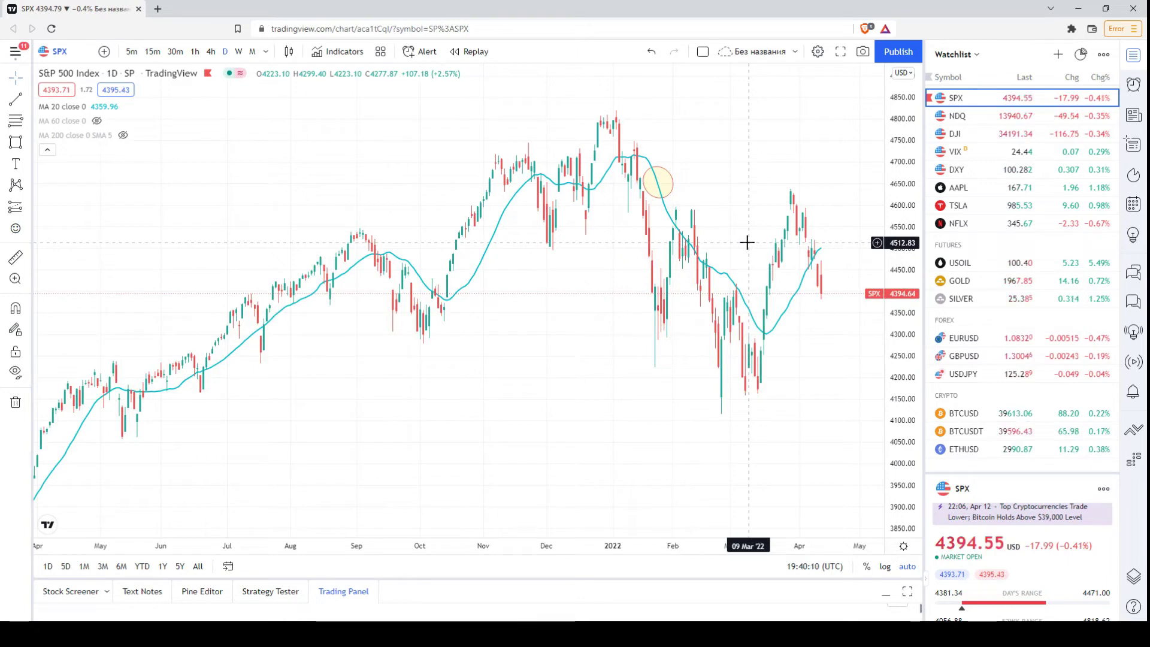
{"action": "scroll", "coordinate": [747, 242], "scroll_direction": "up", "scroll_amount": 2}
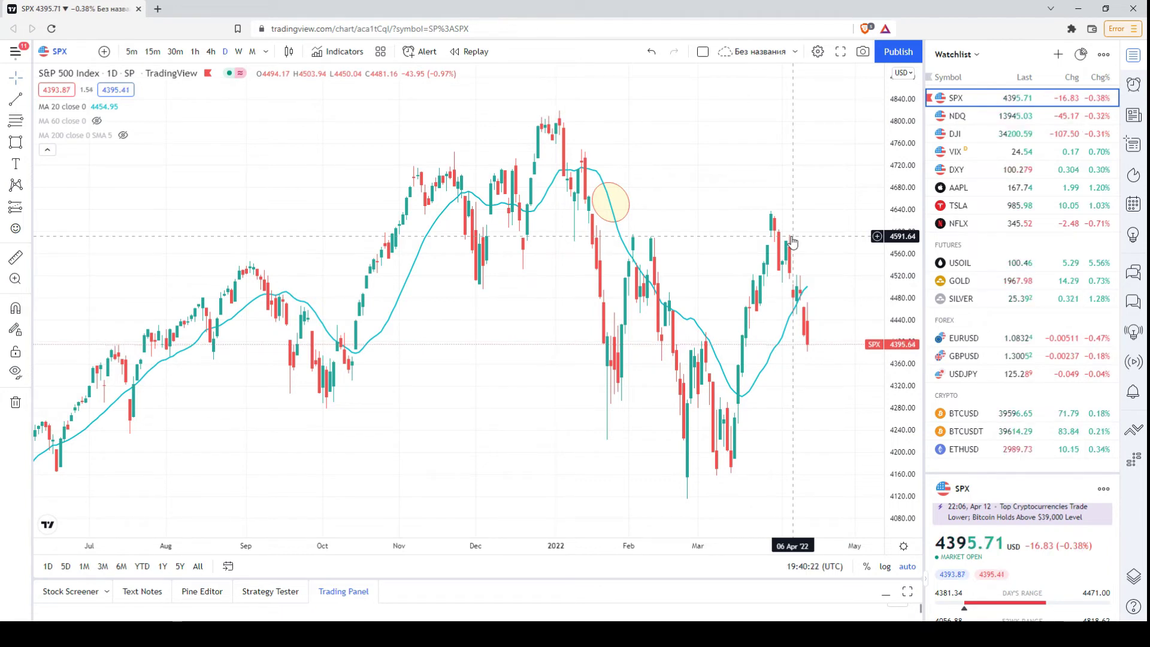
{"action": "scroll", "coordinate": [781, 272], "scroll_direction": "up", "scroll_amount": 2}
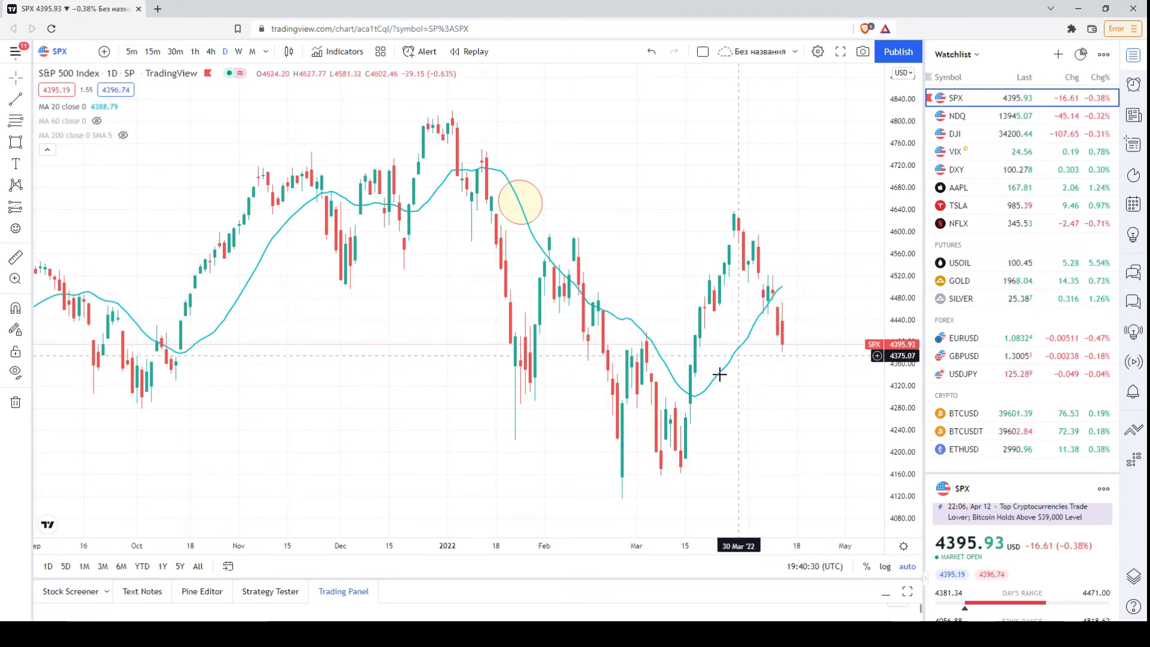
{"action": "scroll", "coordinate": [803, 285], "scroll_direction": "down", "scroll_amount": 3}
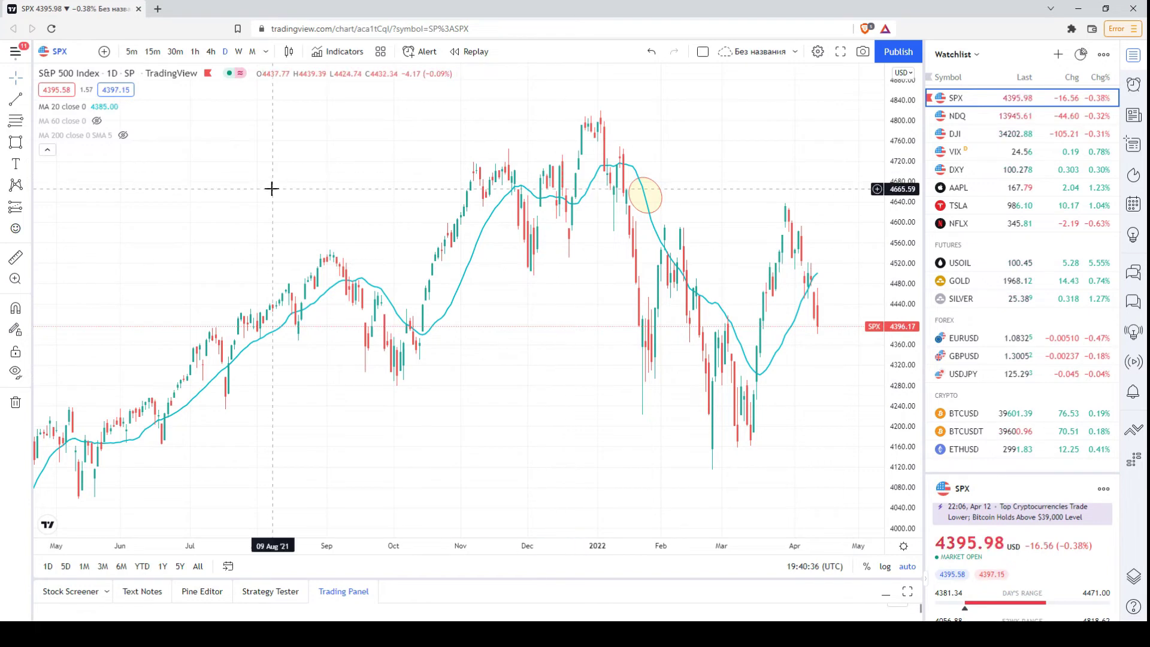
{"action": "mouse_move", "coordinate": [99, 123]}
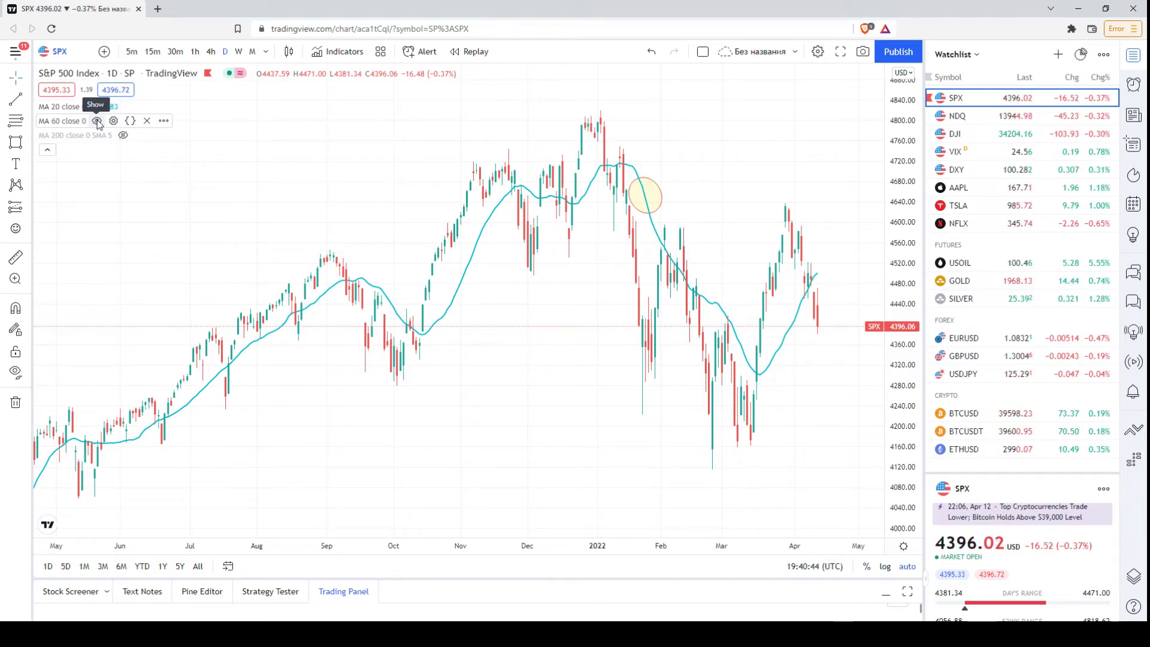
{"action": "left_click", "coordinate": [97, 121]}
{"action": "scroll", "coordinate": [680, 397], "scroll_direction": "up", "scroll_amount": 2}
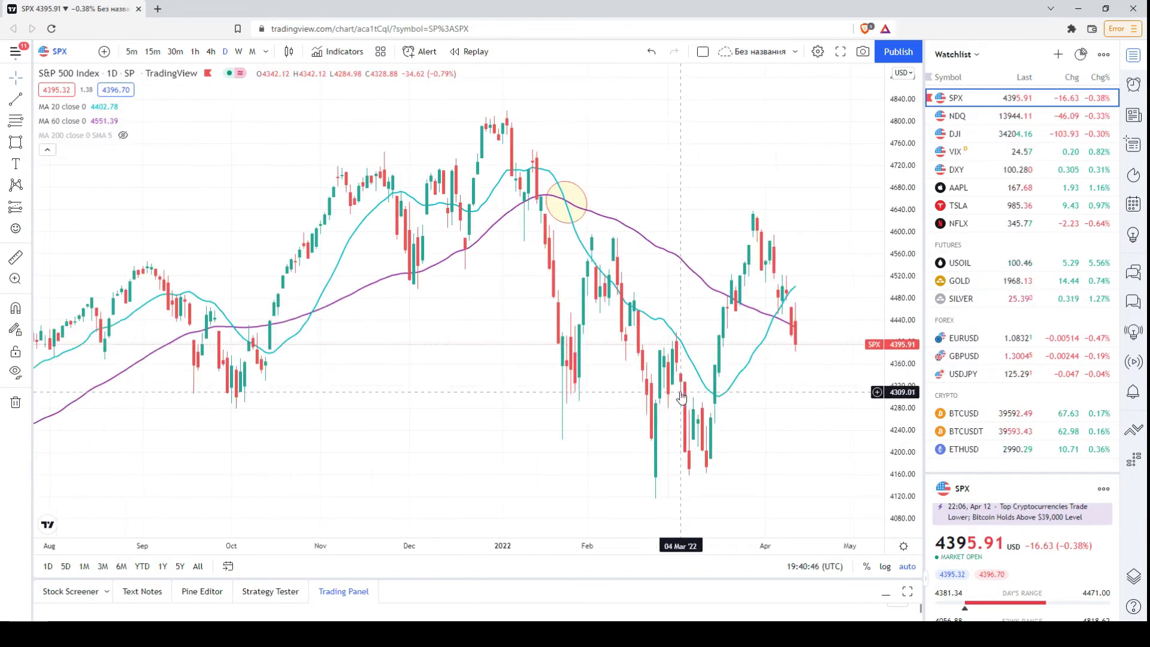
Draw a circle around the MA 20 and MA 60 crossing, centred on 5 April 2022 at about 4445 and reaching 12 April
{"action": "scroll", "coordinate": [800, 262], "scroll_direction": "up", "scroll_amount": 3}
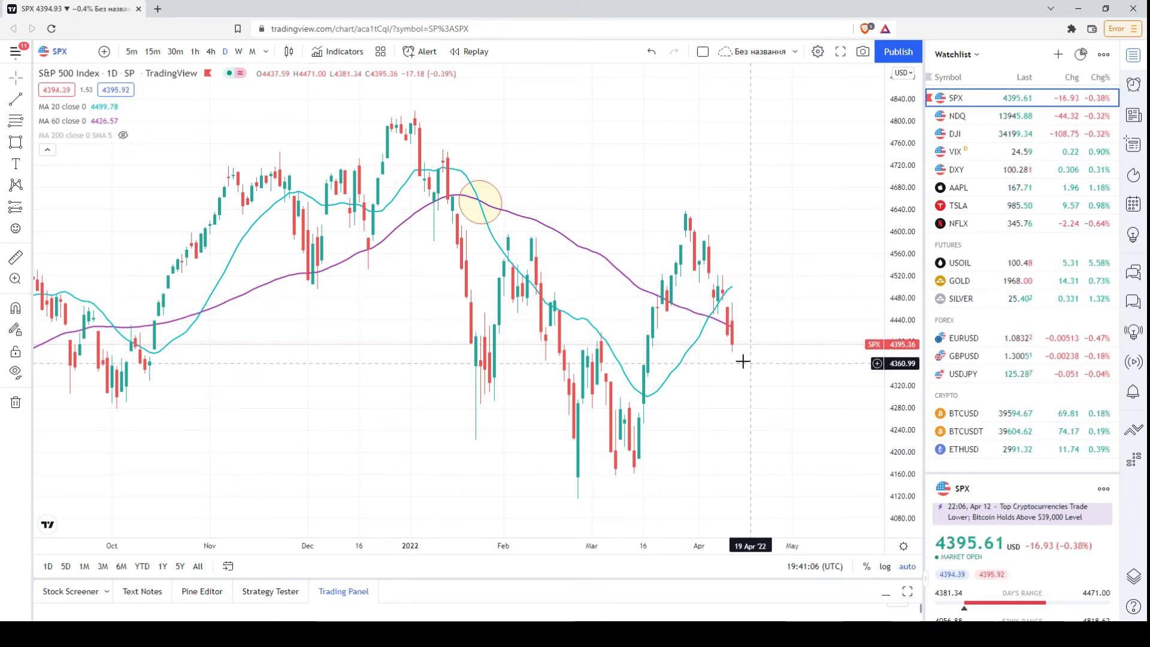
{"action": "left_click", "coordinate": [27, 142]}
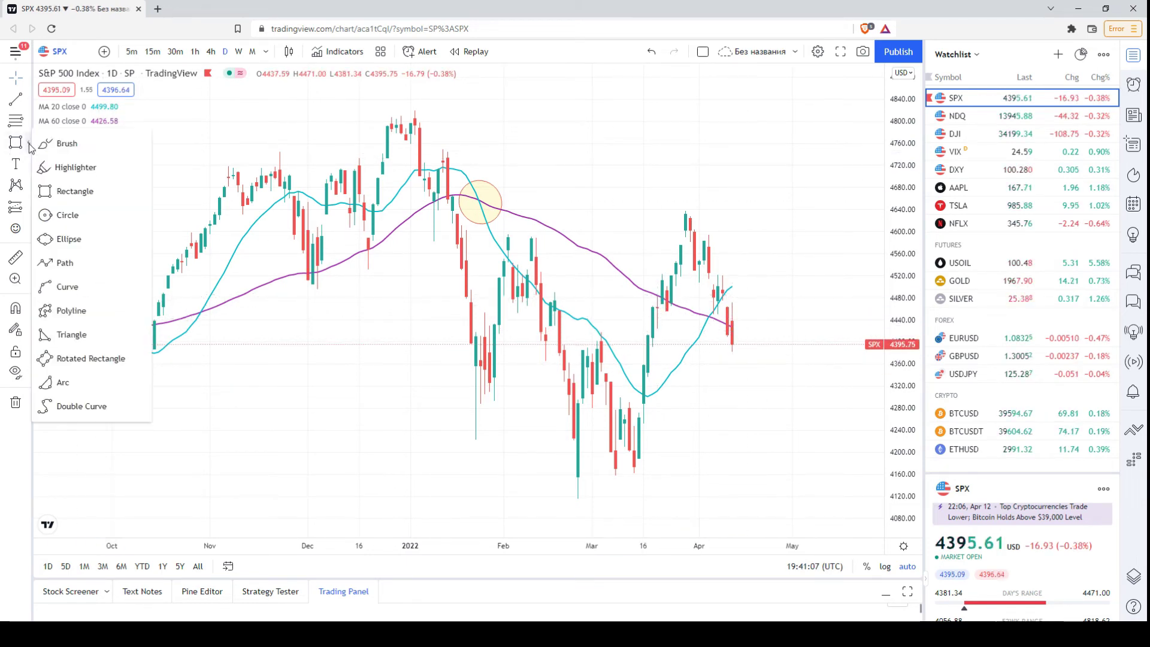
{"action": "left_click", "coordinate": [71, 214]}
{"action": "left_click", "coordinate": [708, 317]}
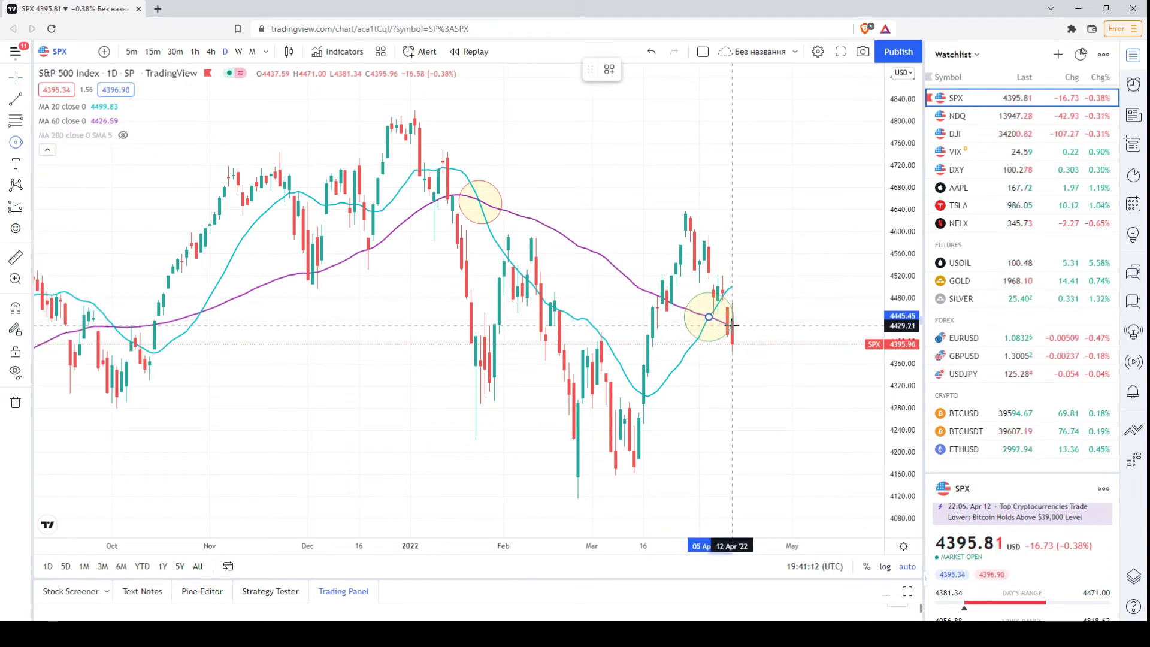
{"action": "left_click", "coordinate": [732, 325]}
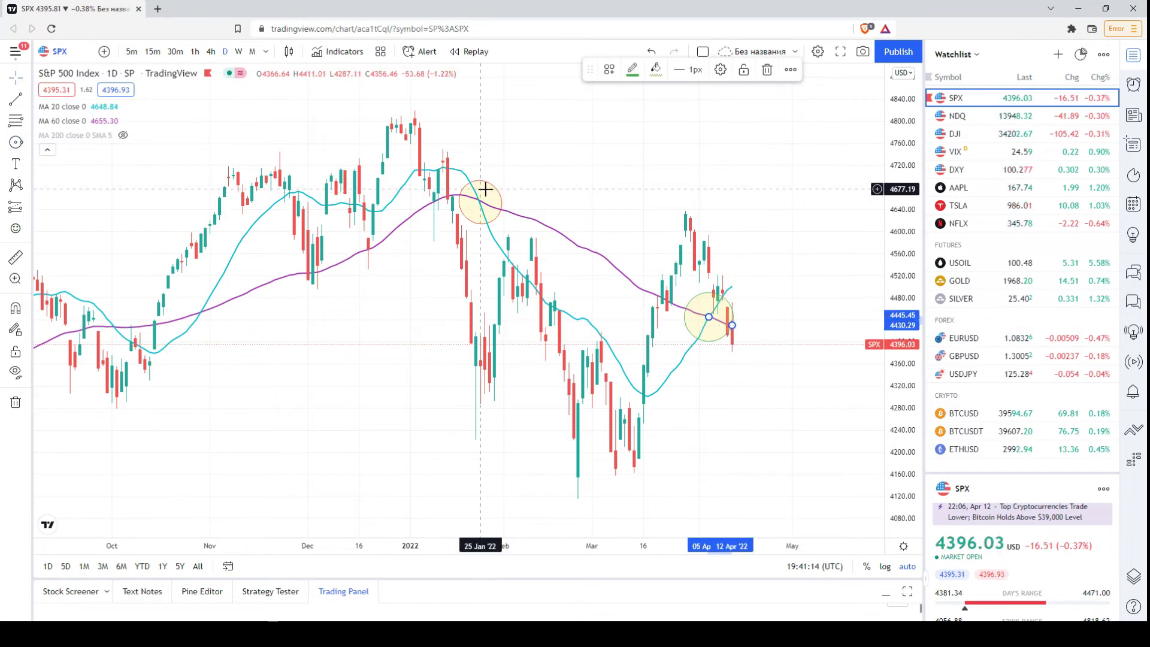
Turn off Hours in the visibility settings of the circle around the April 2022 crossing, leaving Days and Ranges enabled
{"action": "double_click", "coordinate": [707, 298]}
{"action": "left_click", "coordinate": [594, 285]}
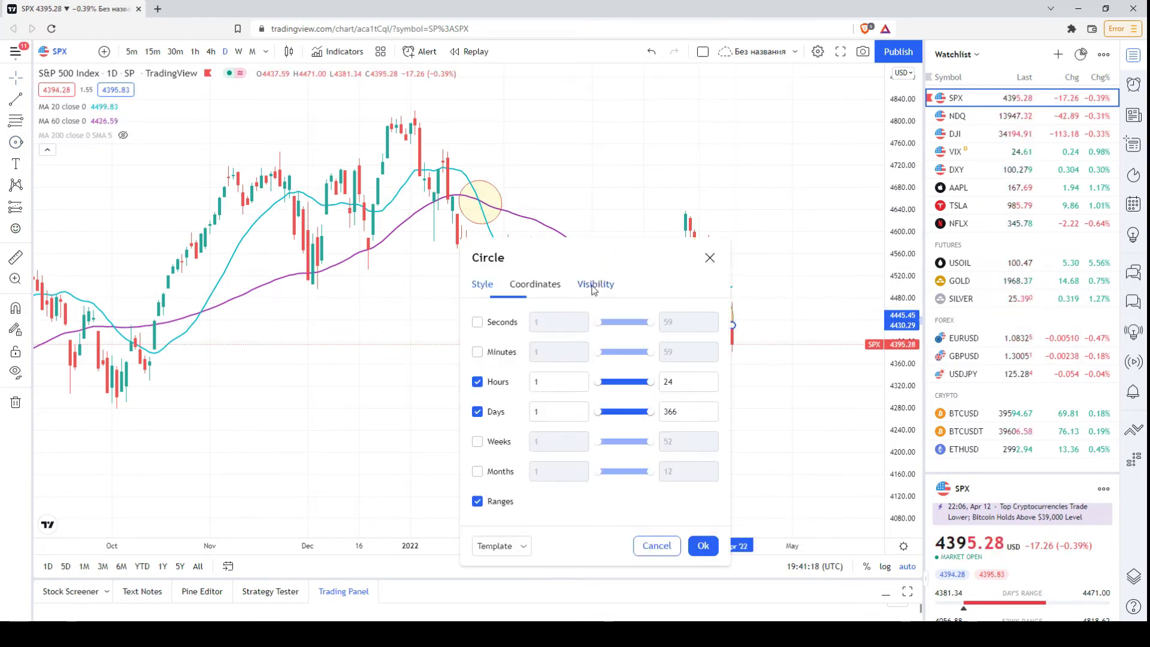
{"action": "left_click", "coordinate": [478, 382]}
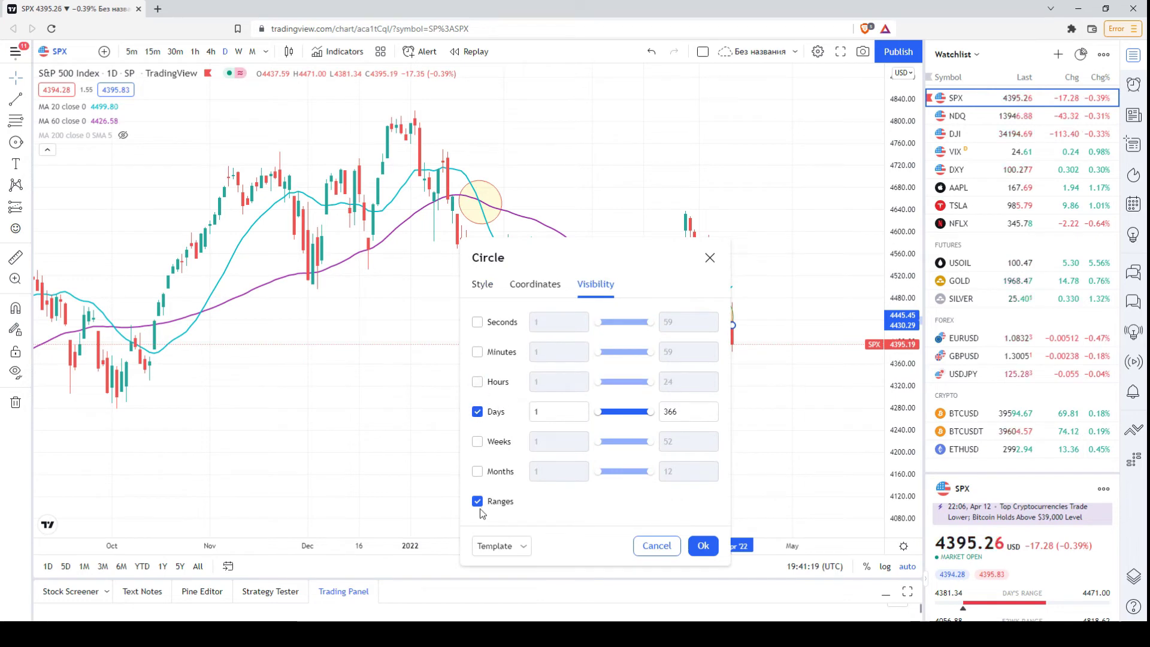
{"action": "left_click", "coordinate": [709, 546]}
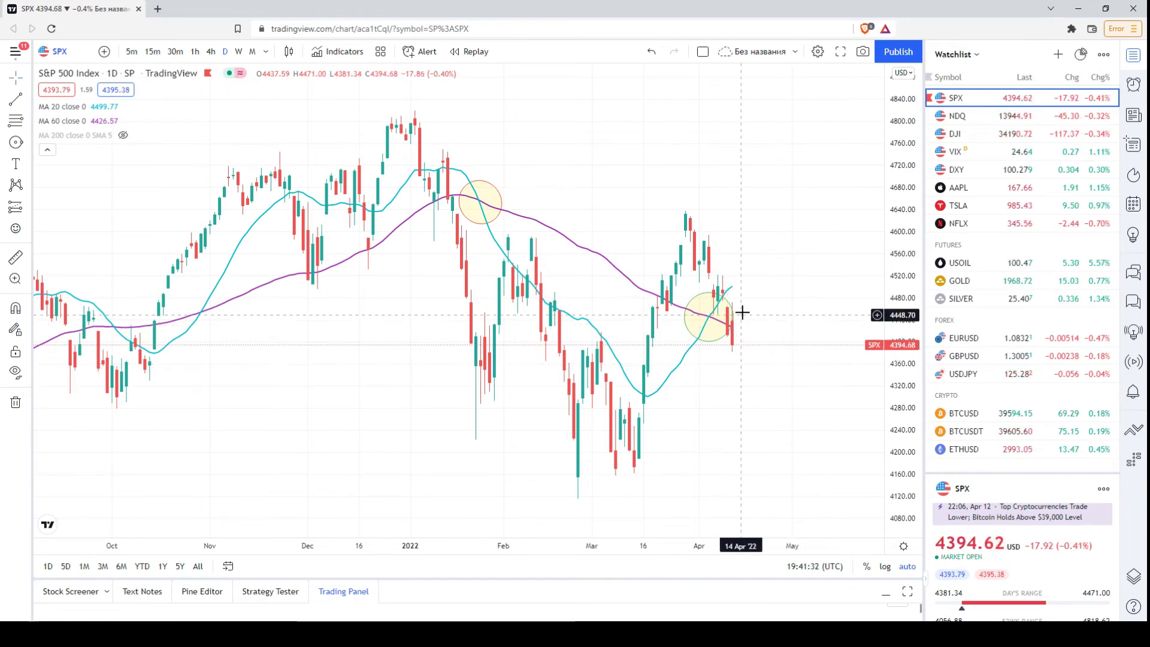
Show the MA 200 line and examine the daily candles up to April 2022 against all three moving averages
{"action": "scroll", "coordinate": [771, 349], "scroll_direction": "down", "scroll_amount": 2}
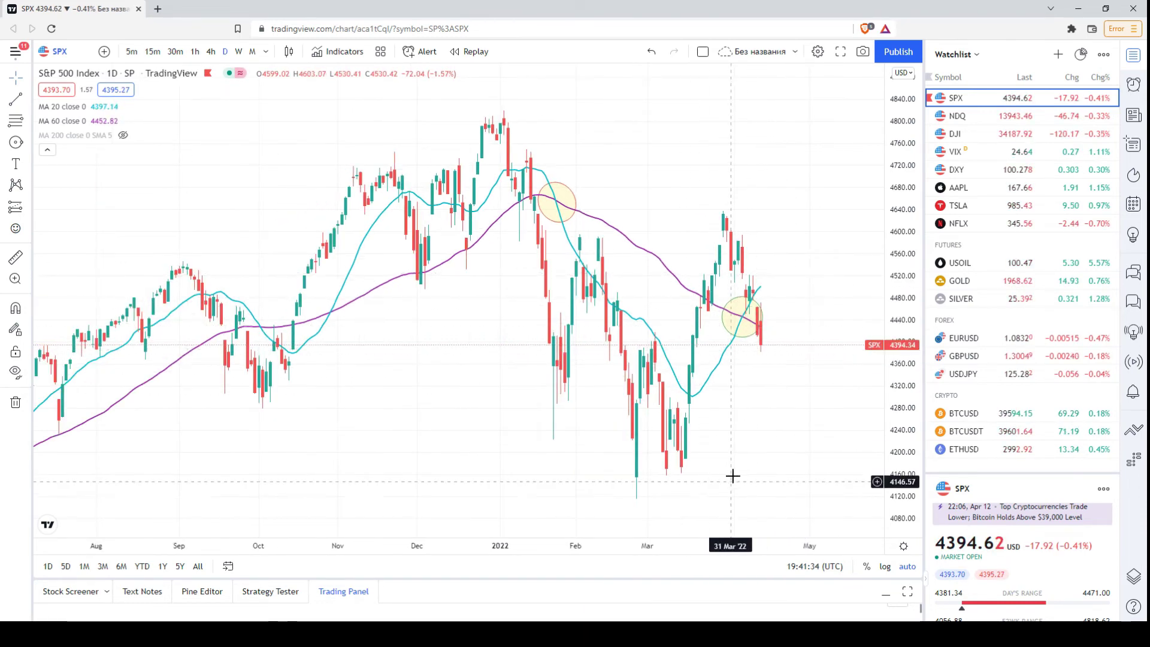
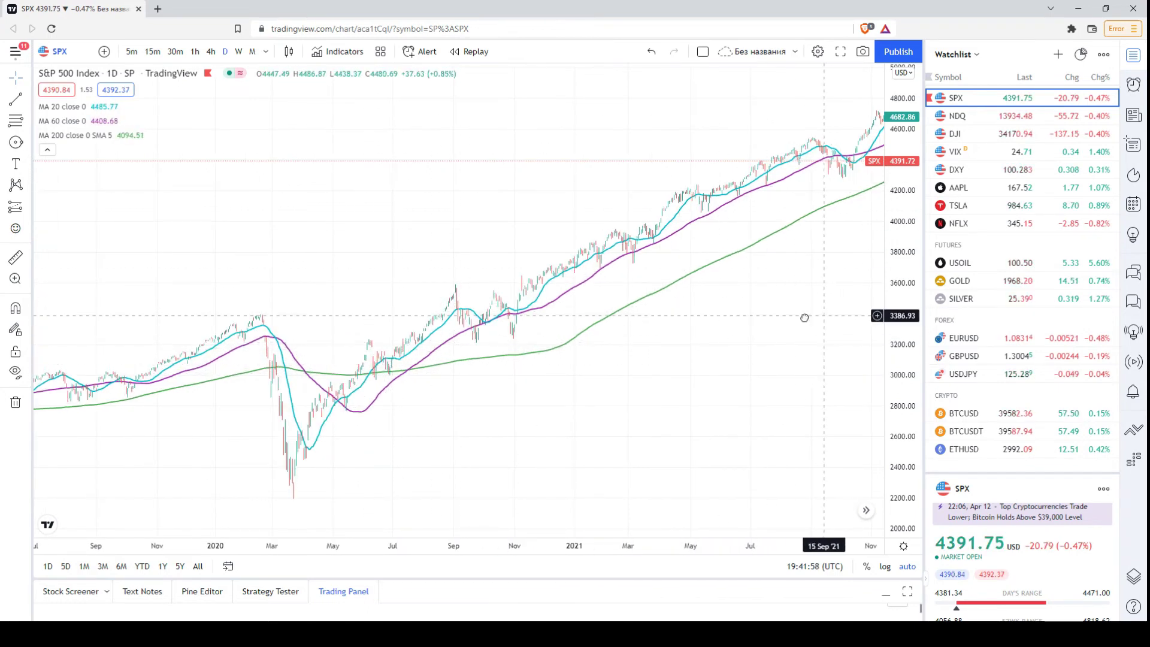
{"action": "left_click_drag", "start_coordinate": [803, 319], "coordinate": [498, 274]}
{"action": "scroll", "coordinate": [498, 275], "scroll_direction": "up", "scroll_amount": 2}
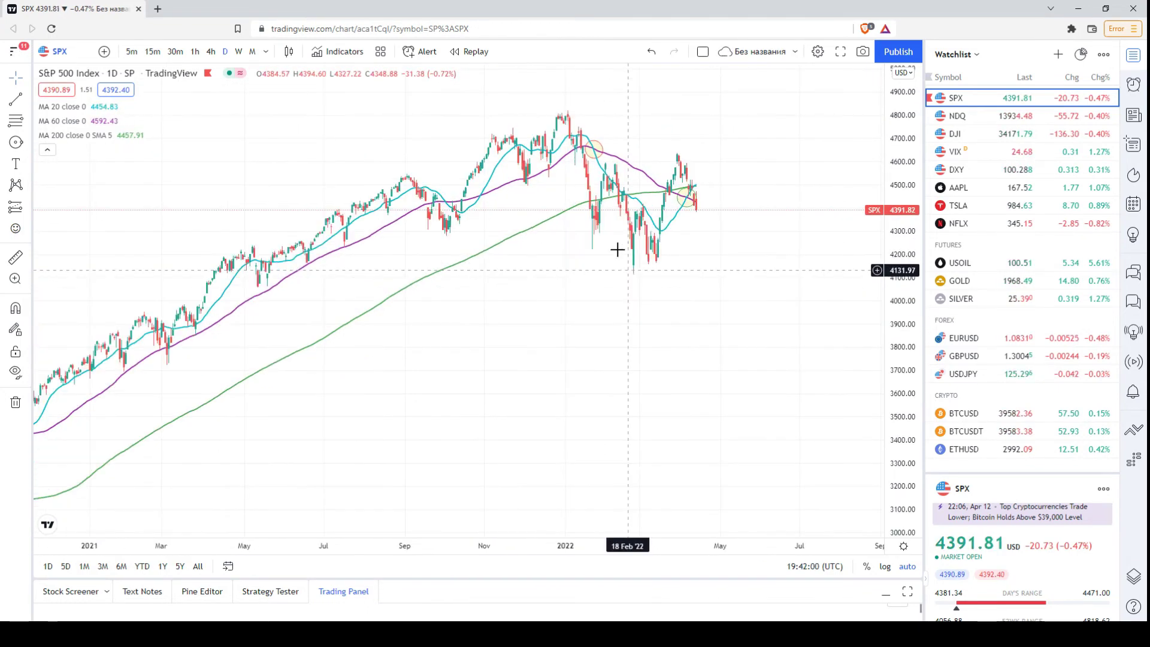
{"action": "left_click_drag", "start_coordinate": [616, 249], "coordinate": [457, 265]}
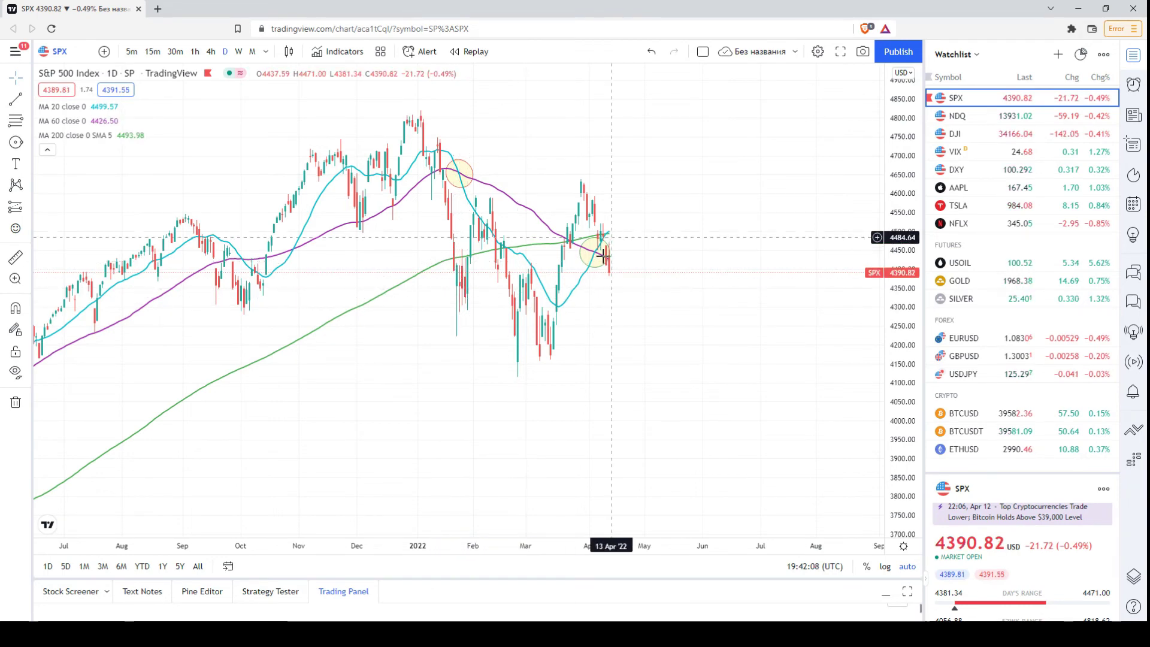
{"action": "scroll", "coordinate": [686, 298], "scroll_direction": "up", "scroll_amount": 3}
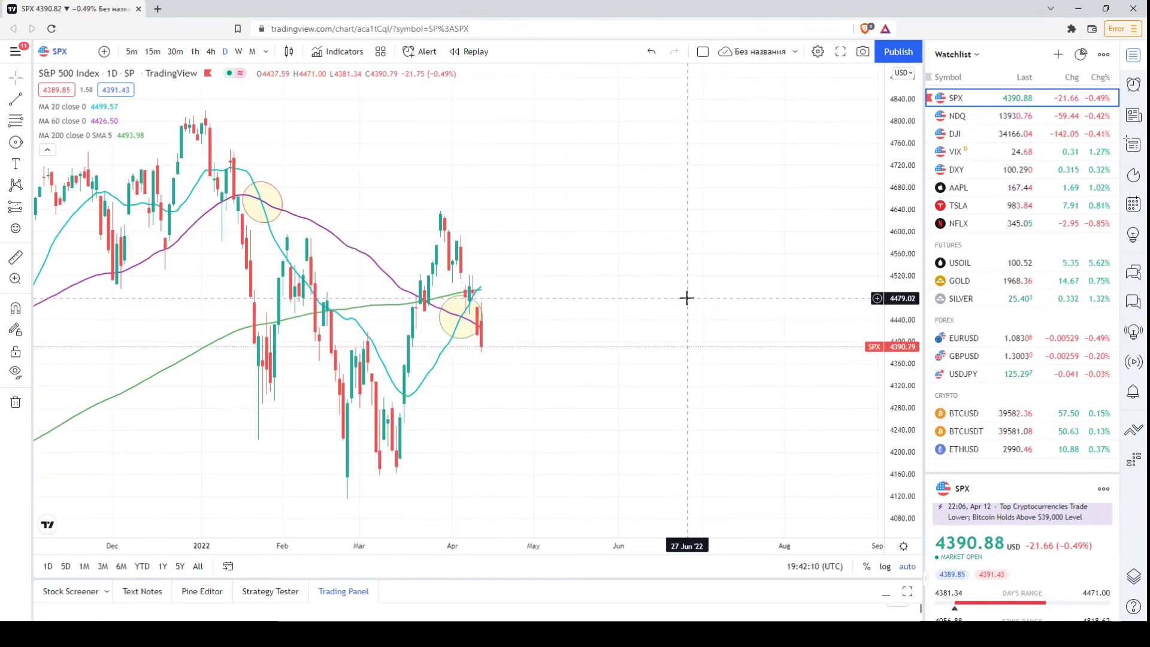
{"action": "scroll", "coordinate": [686, 298], "scroll_direction": "down", "scroll_amount": 6}
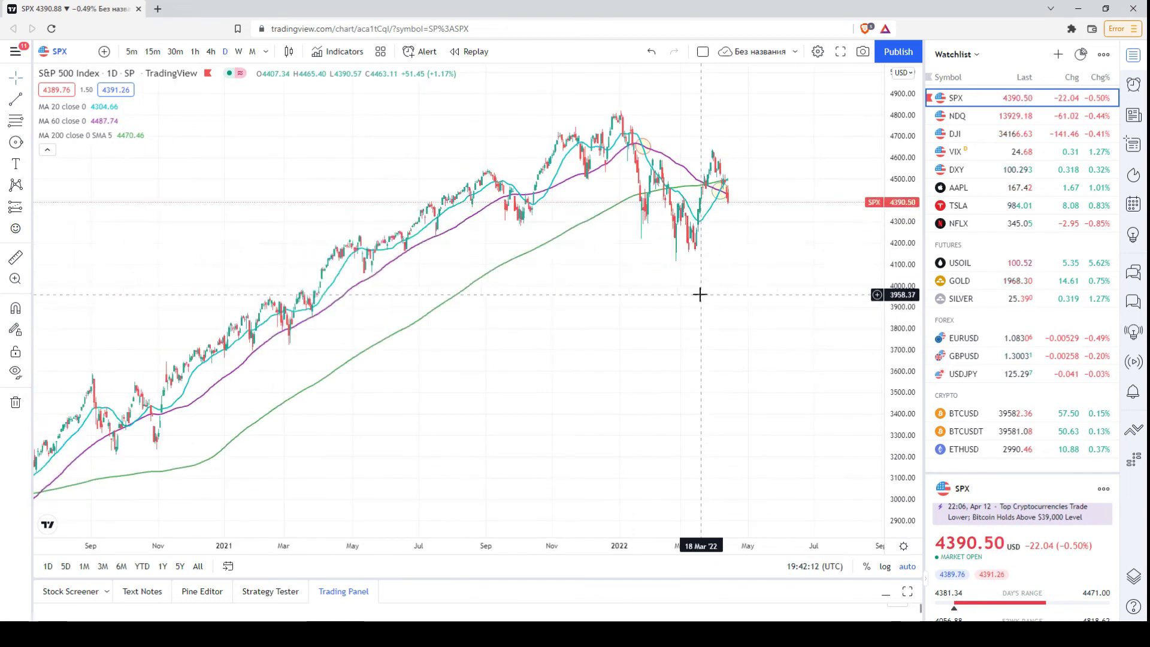
{"action": "scroll", "coordinate": [689, 287], "scroll_direction": "up", "scroll_amount": 3}
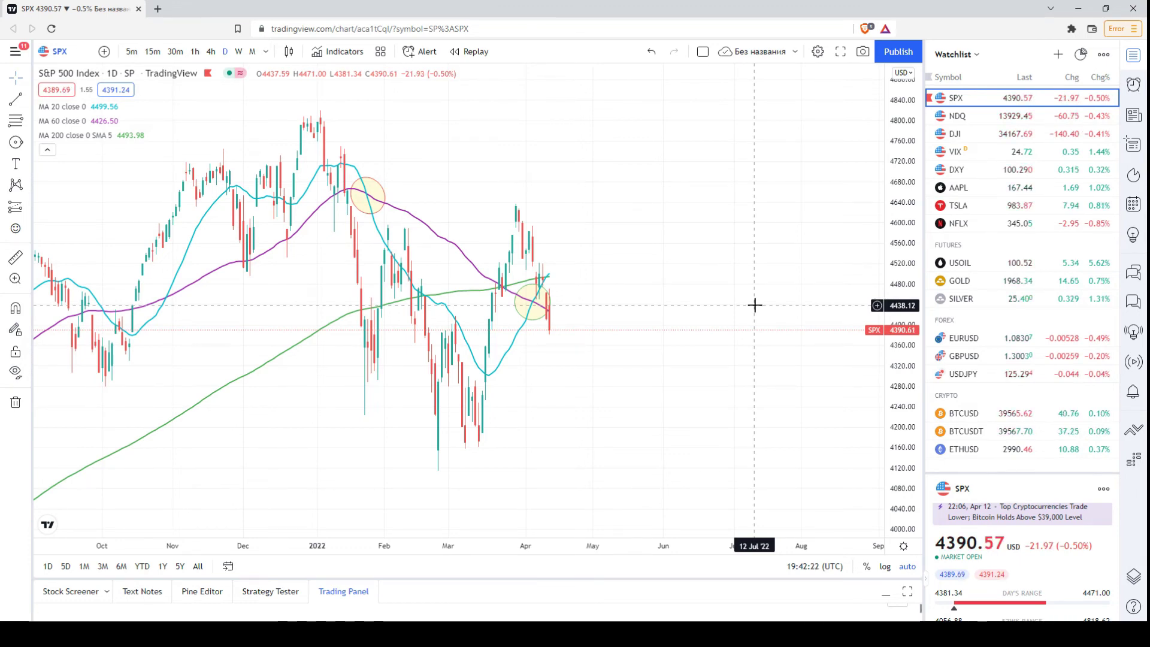
{"action": "scroll", "coordinate": [757, 305], "scroll_direction": "down", "scroll_amount": 4}
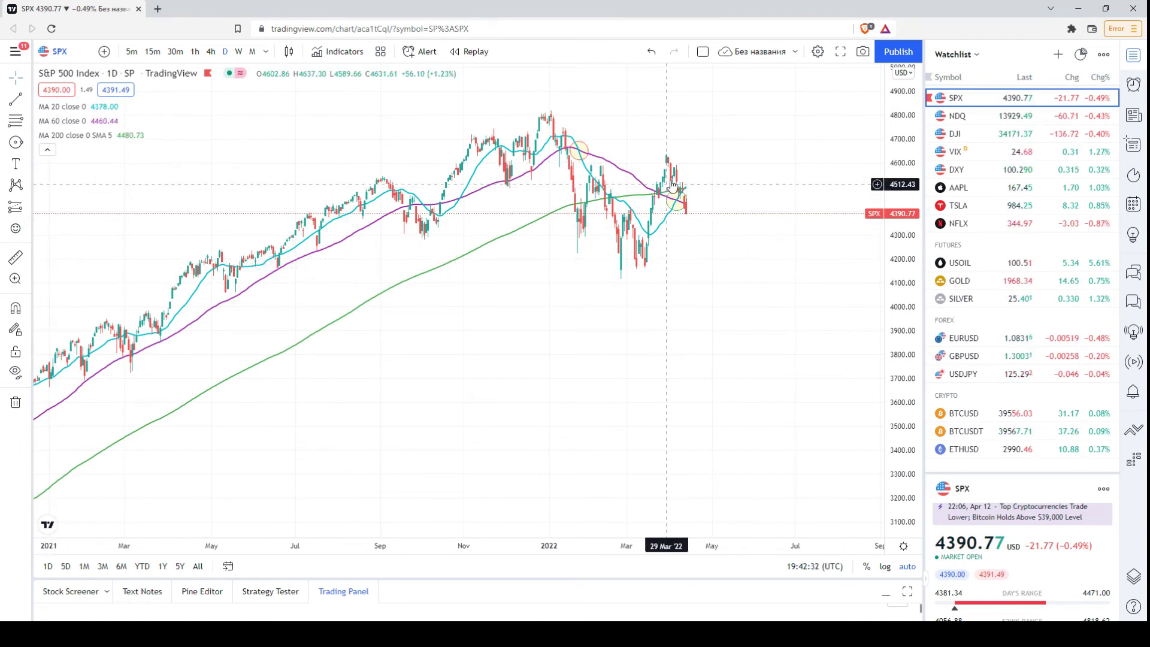
Draw a rectangle from 24 November 2021 to 11 August 2022 between about 4827 and 4090, and delete it
{"action": "left_click", "coordinate": [28, 143]}
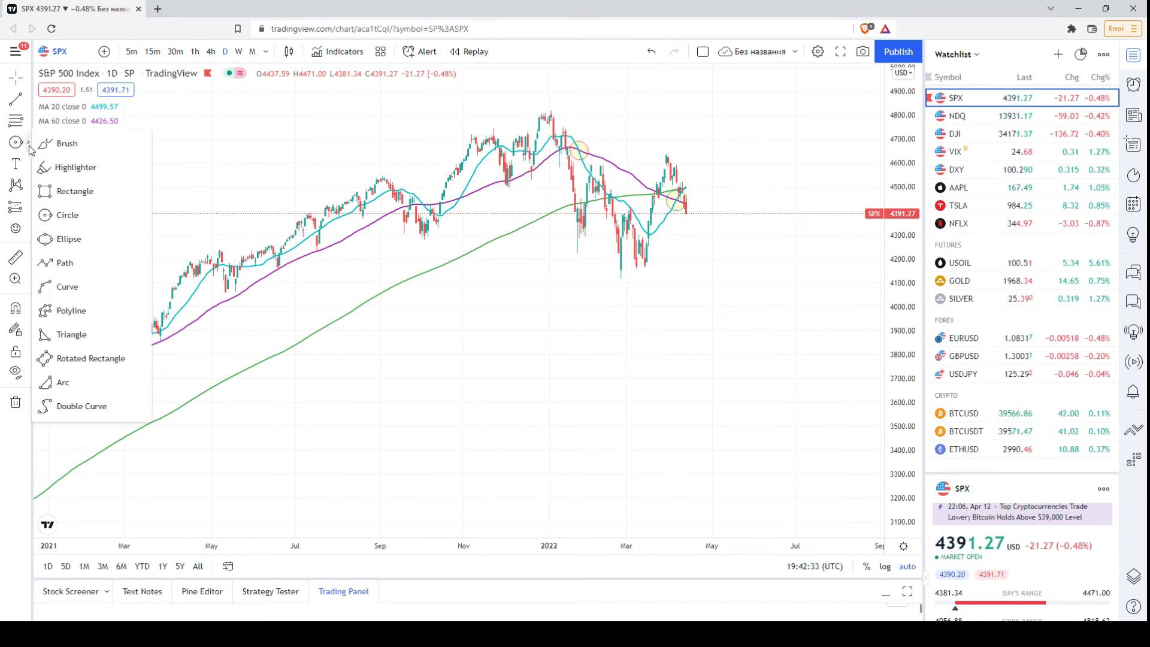
{"action": "left_click", "coordinate": [58, 192]}
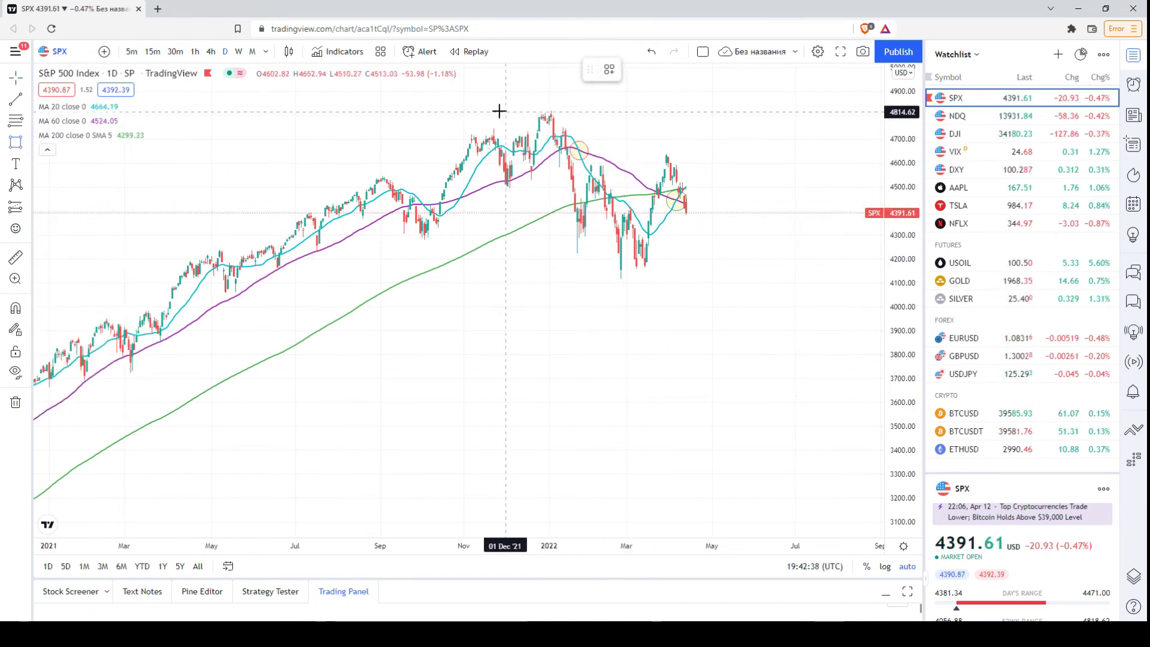
{"action": "mouse_move", "coordinate": [498, 109]}
{"action": "left_mouse_down"}
{"action": "mouse_move", "coordinate": [670, 238]}
{"action": "mouse_move", "coordinate": [863, 282]}
{"action": "mouse_move", "coordinate": [851, 284]}
{"action": "left_mouse_up"}
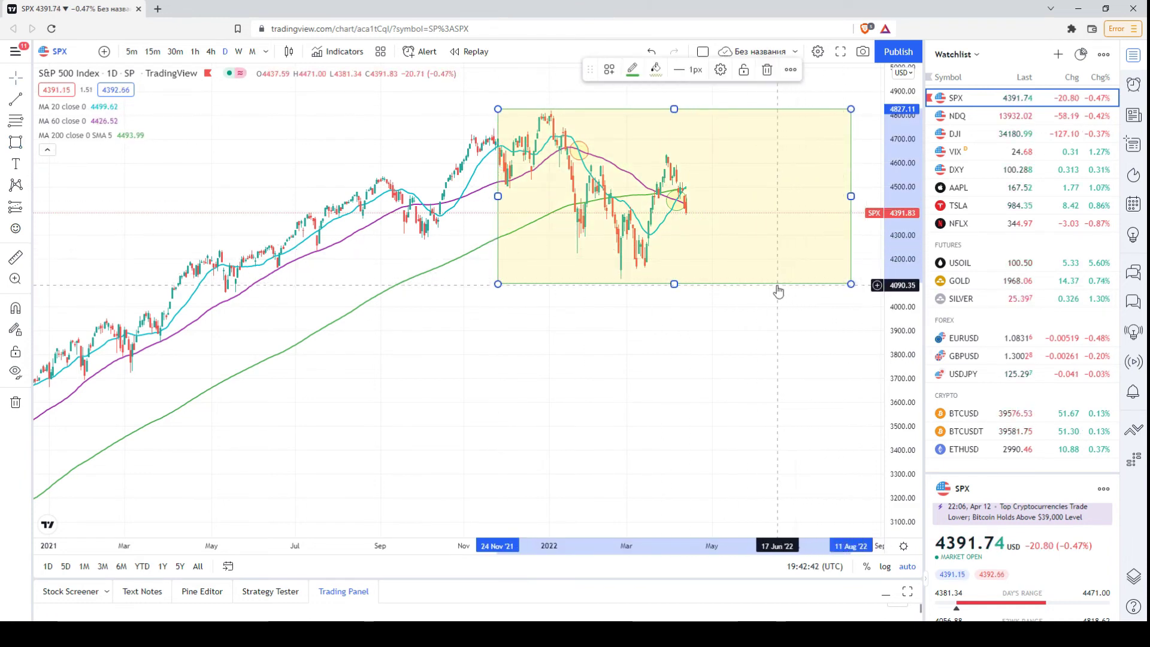
{"action": "key", "text": "Delete"}
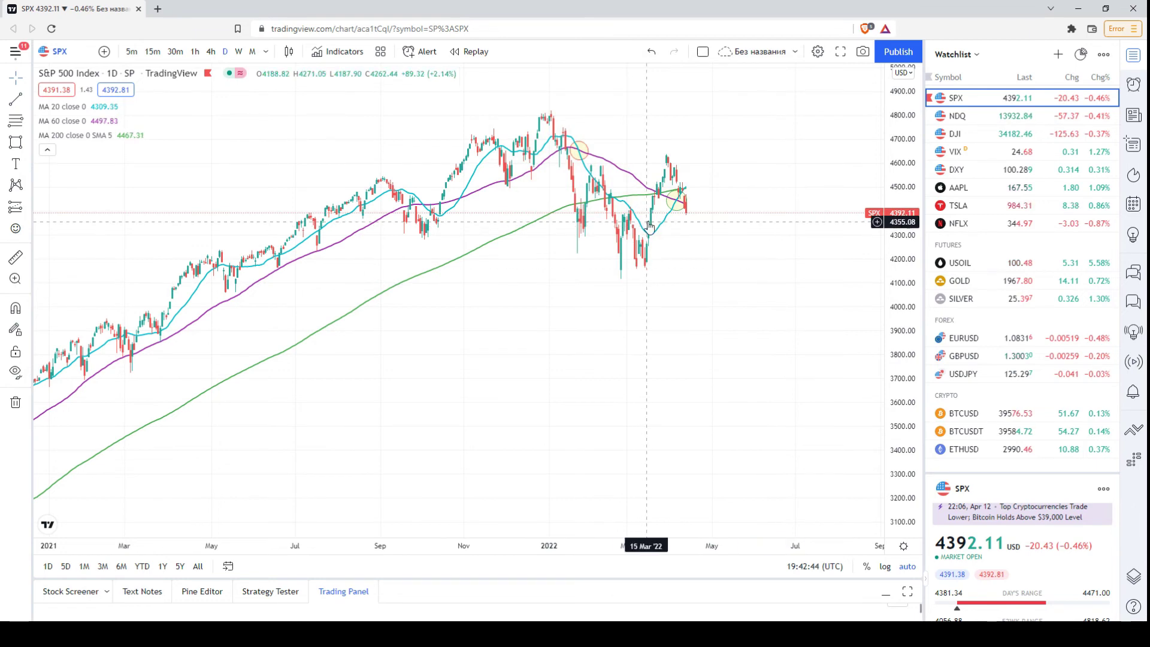
Examine the longer daily trend from 2019 to April 2022 against the MA 200 line
{"action": "left_click_drag", "start_coordinate": [651, 224], "coordinate": [754, 262]}
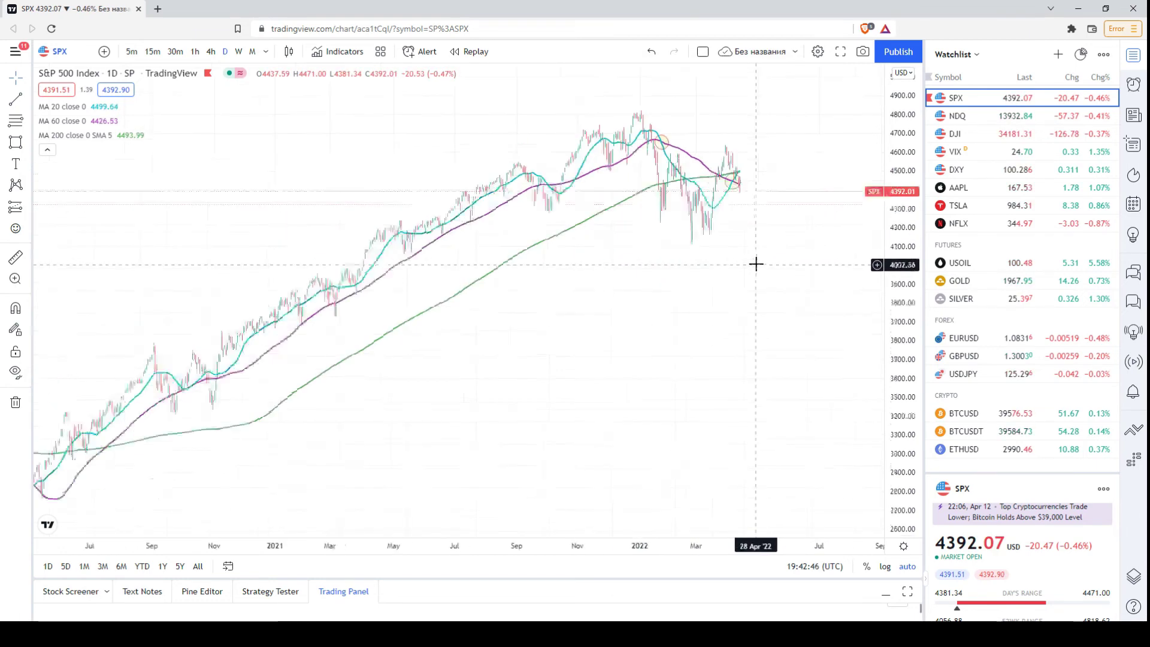
{"action": "scroll", "coordinate": [501, 426], "scroll_direction": "down", "scroll_amount": 3}
{"action": "left_click_drag", "start_coordinate": [501, 426], "coordinate": [721, 378]}
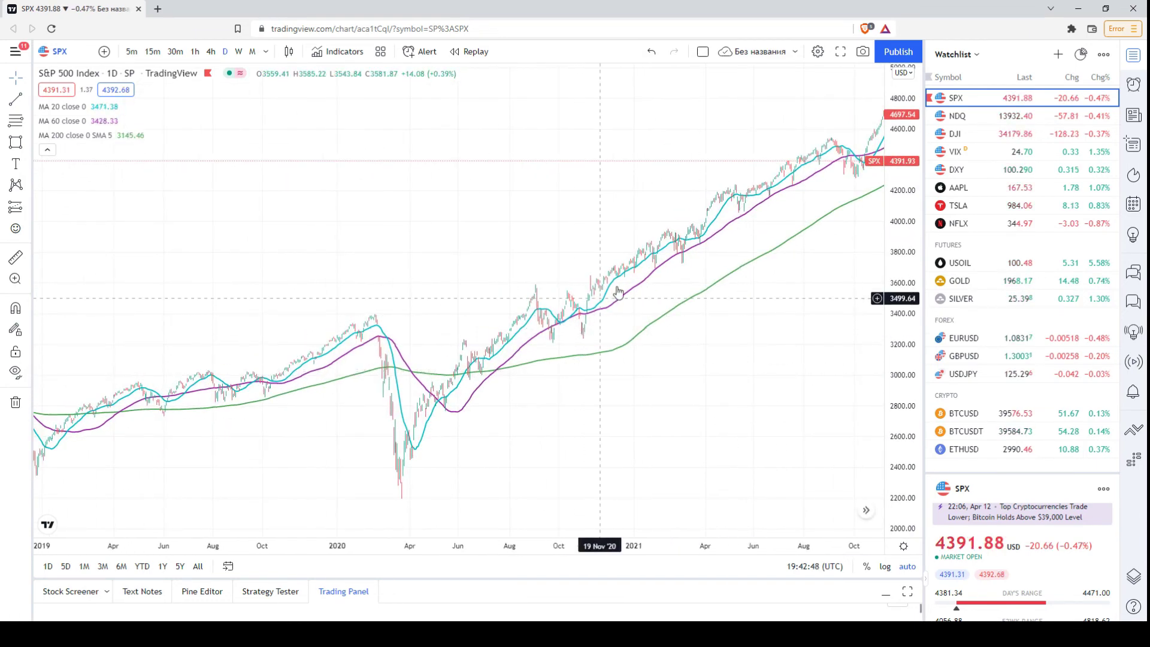
{"action": "scroll", "coordinate": [582, 264], "scroll_direction": "up", "scroll_amount": 2}
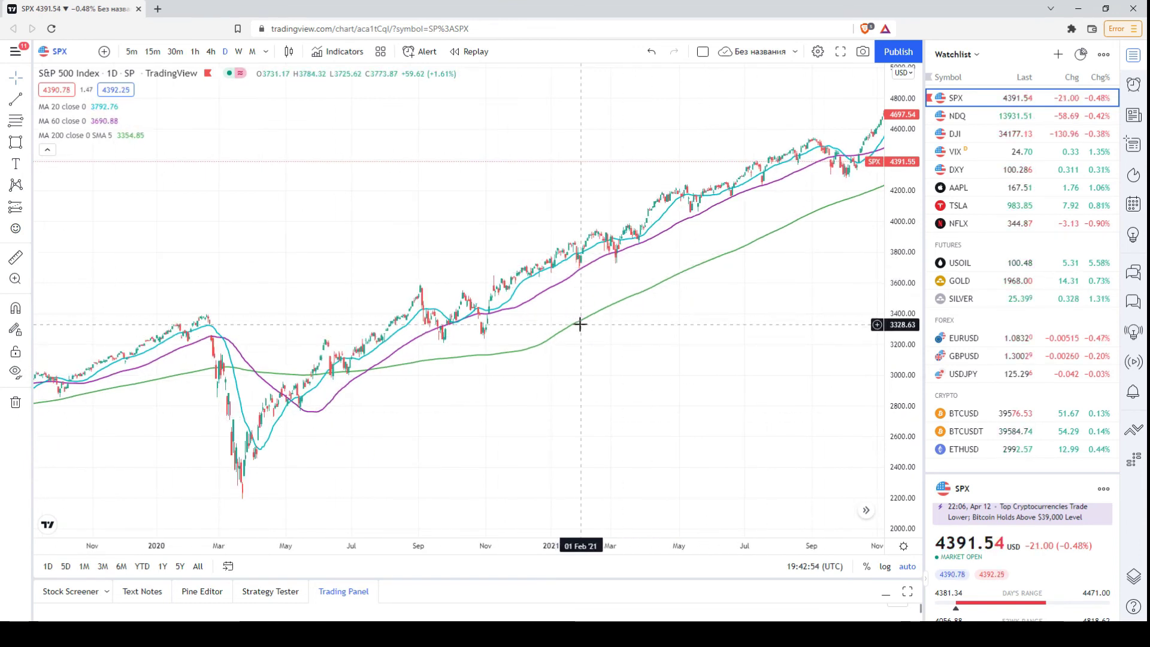
{"action": "scroll", "coordinate": [582, 329], "scroll_direction": "right", "scroll_amount": 10}
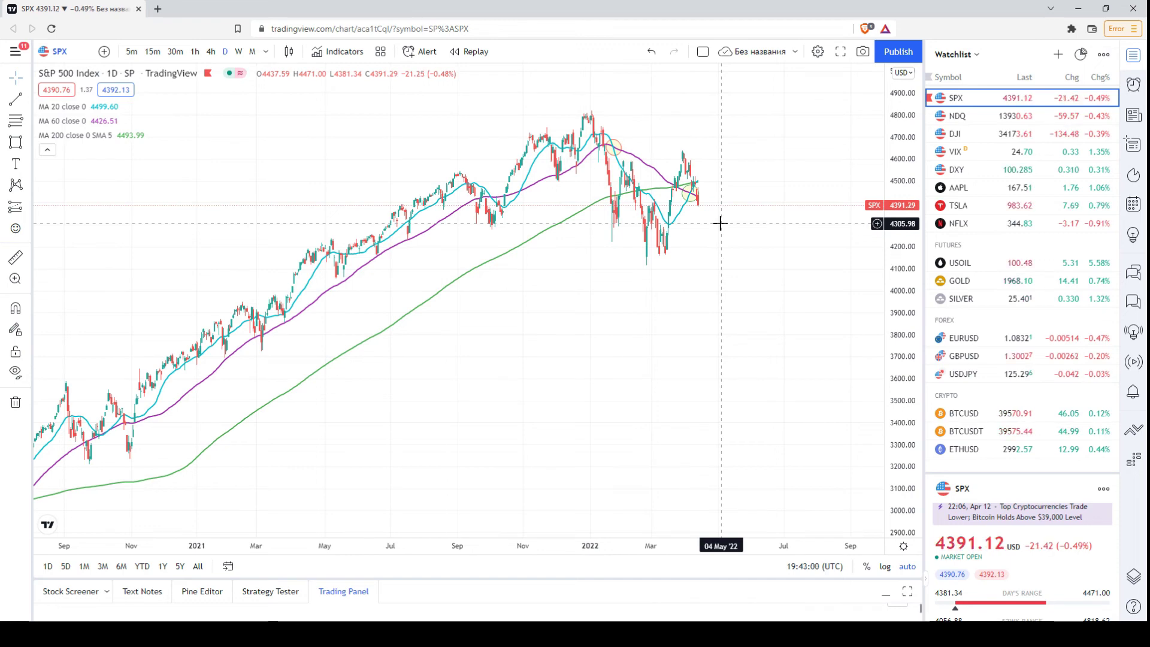
{"action": "scroll", "coordinate": [721, 224], "scroll_direction": "up", "scroll_amount": 4}
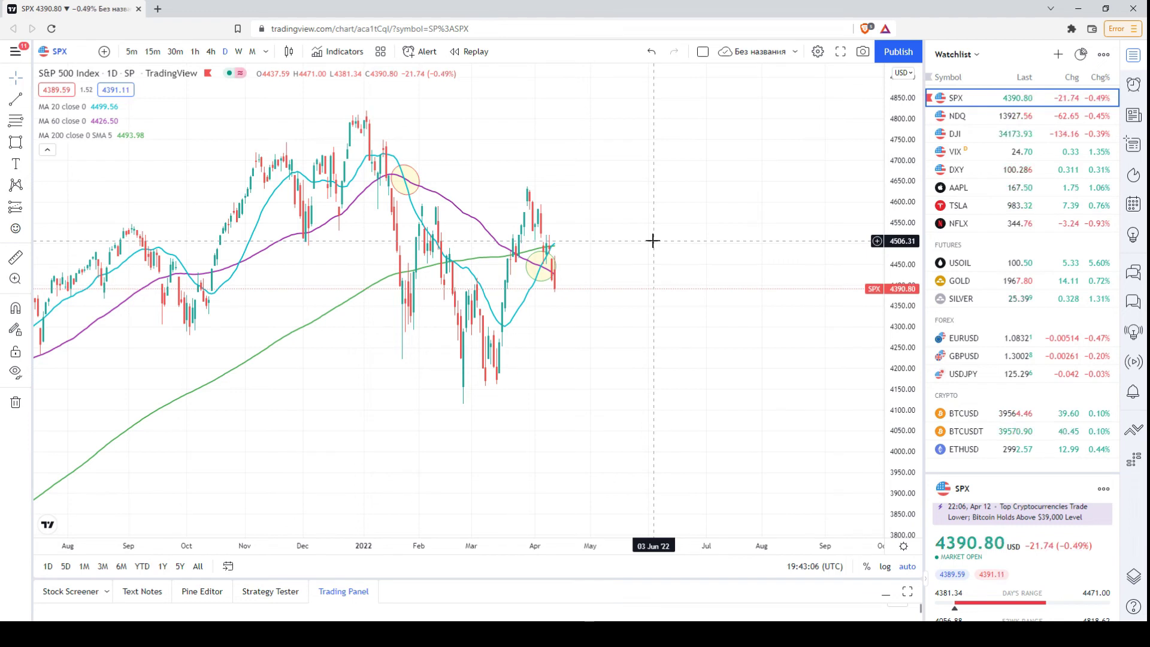
Draw a rectangle from 28 September 2021 to 31 August 2022 between about 4841 and 4127, and delete it
{"action": "left_click", "coordinate": [16, 144]}
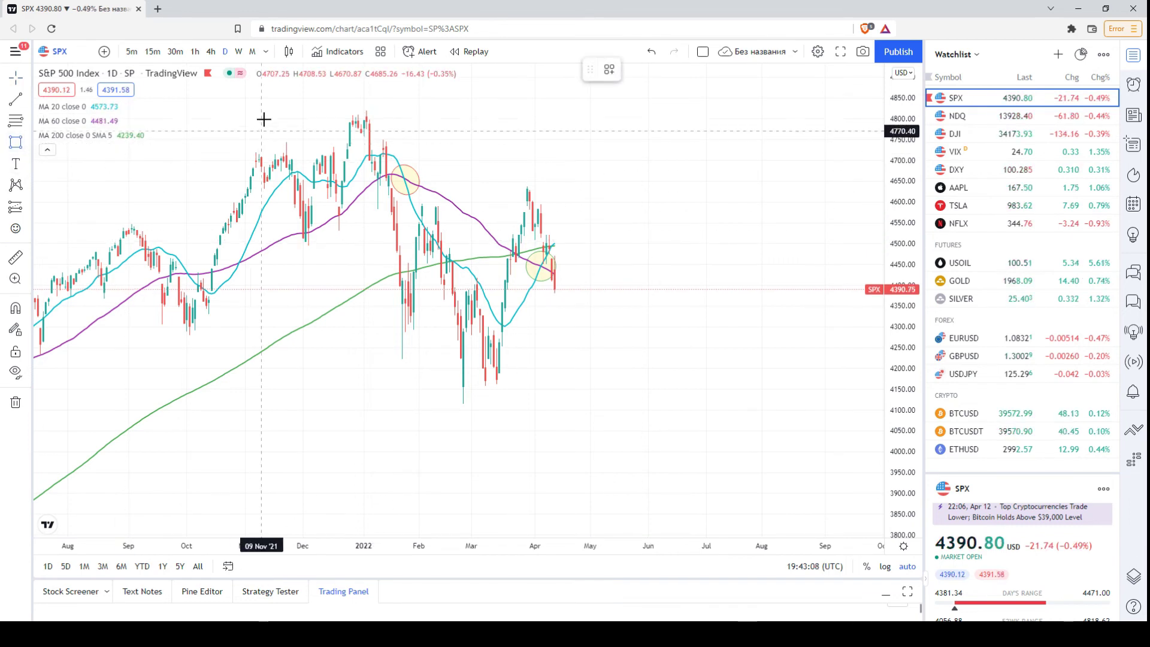
{"action": "mouse_move", "coordinate": [178, 102]}
{"action": "left_mouse_down"}
{"action": "mouse_move", "coordinate": [545, 305]}
{"action": "mouse_move", "coordinate": [823, 398]}
{"action": "left_mouse_up"}
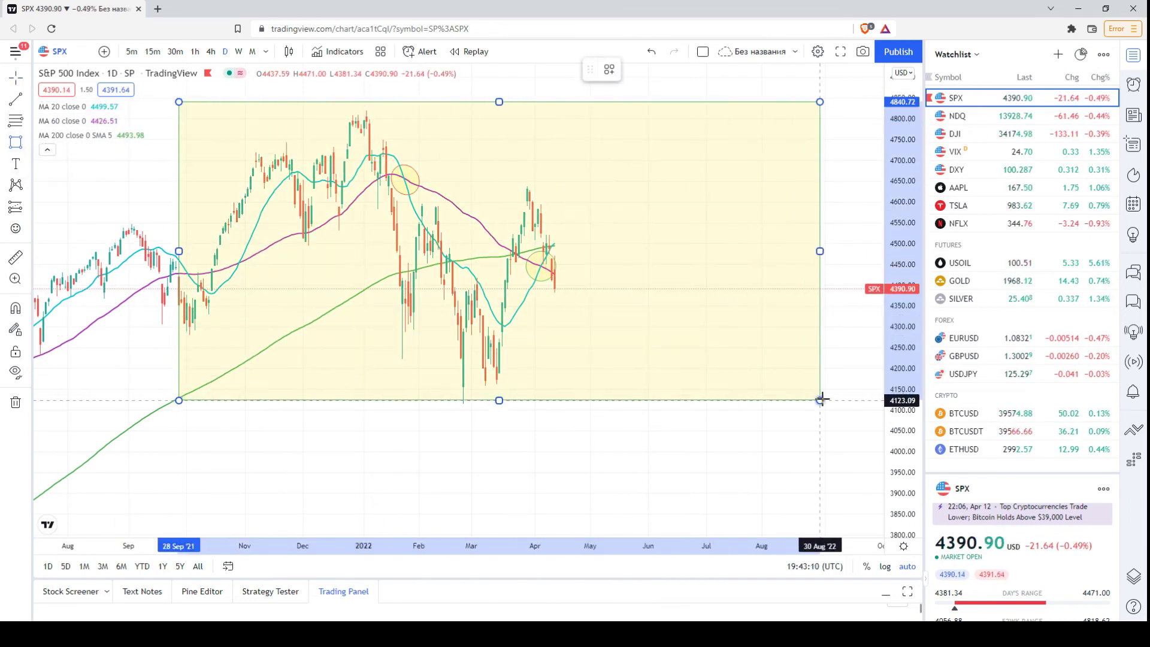
{"action": "scroll", "coordinate": [725, 345], "scroll_direction": "down", "scroll_amount": 5}
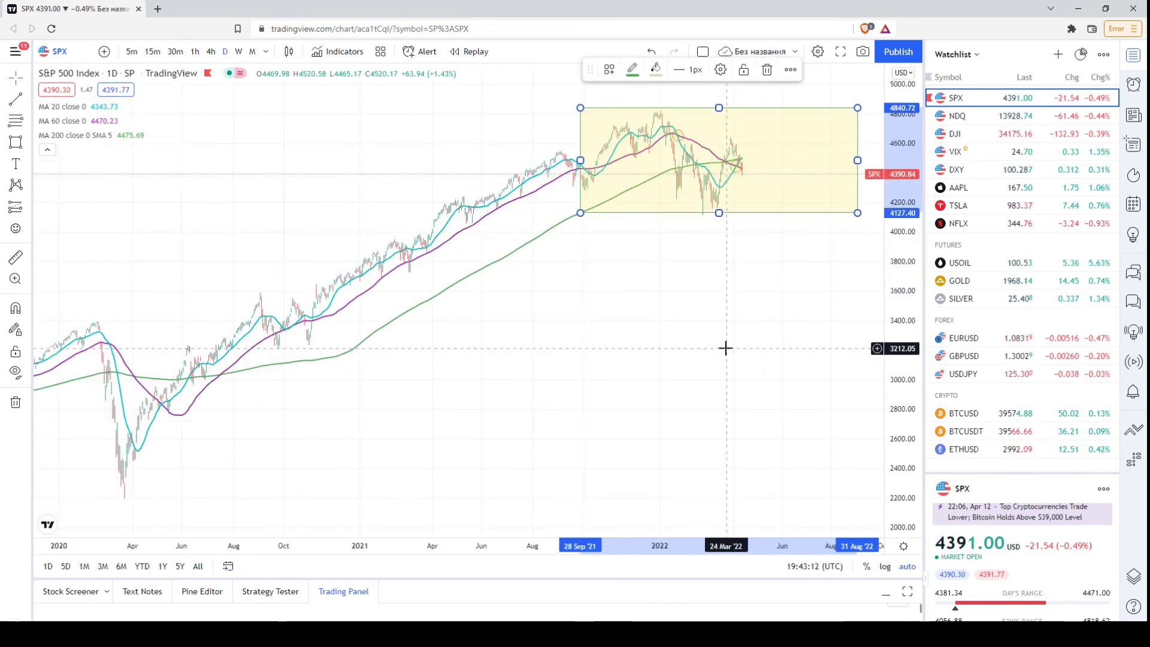
{"action": "key", "text": "Delete"}
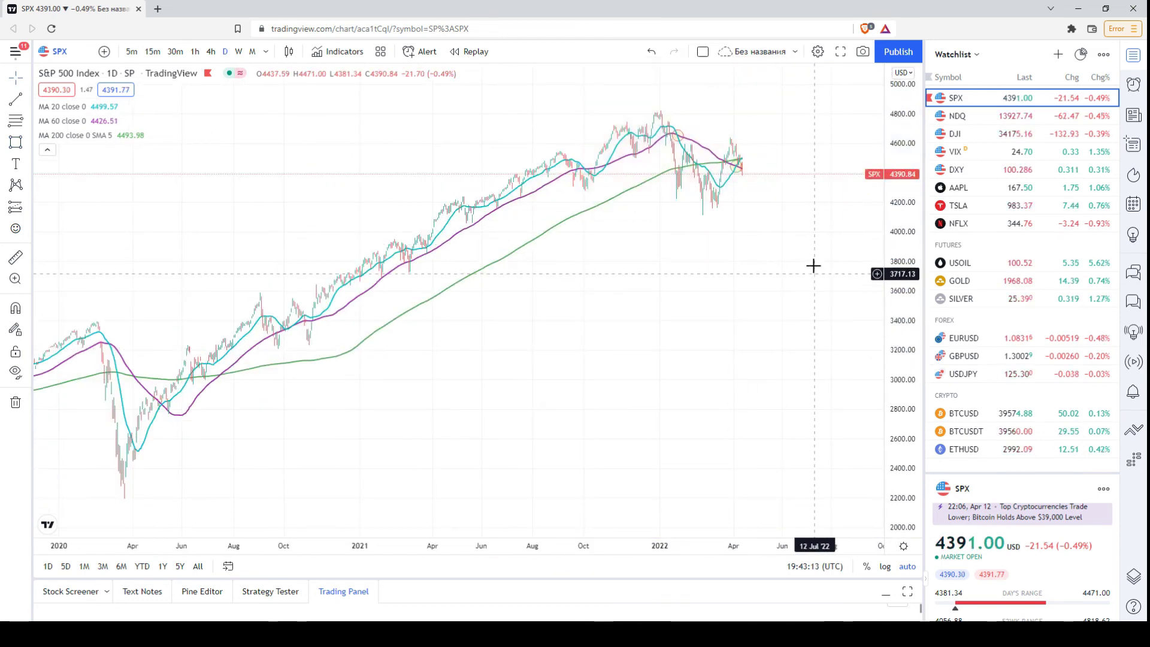
Switch the chart to the 4-hour timeframe and examine the price within the green rising and red falling channels
{"action": "left_click", "coordinate": [211, 52]}
{"action": "scroll", "coordinate": [488, 321], "scroll_direction": "down", "scroll_amount": 10}
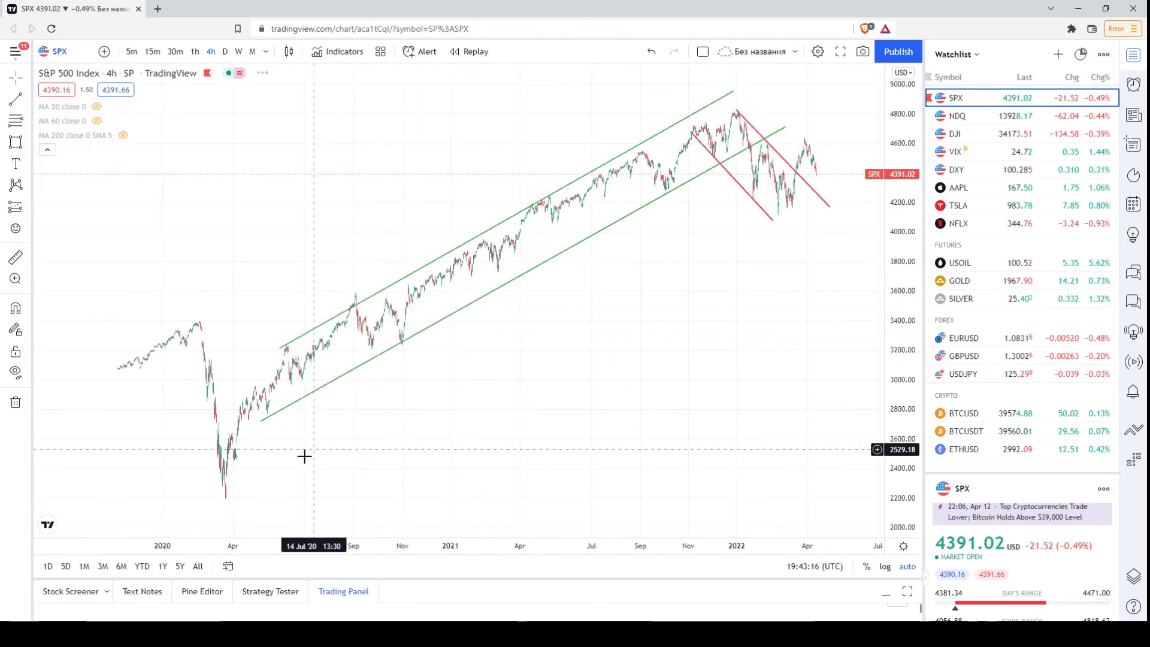
{"action": "scroll", "coordinate": [324, 376], "scroll_direction": "up", "scroll_amount": 3}
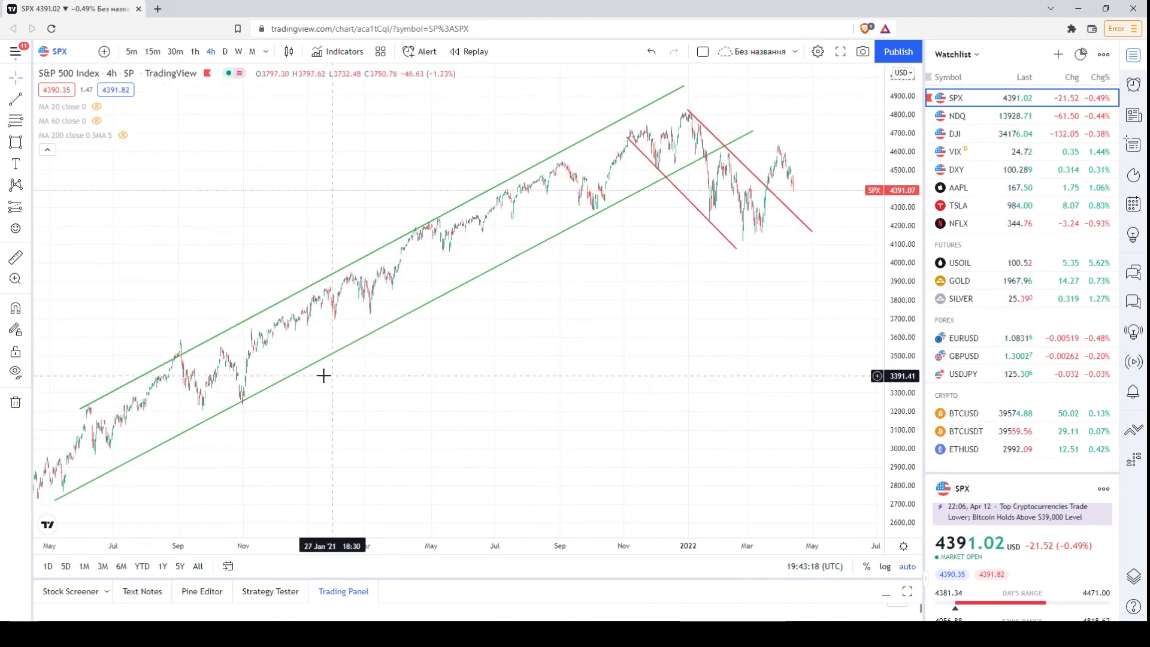
{"action": "scroll", "coordinate": [457, 398], "scroll_direction": "down", "scroll_amount": 1}
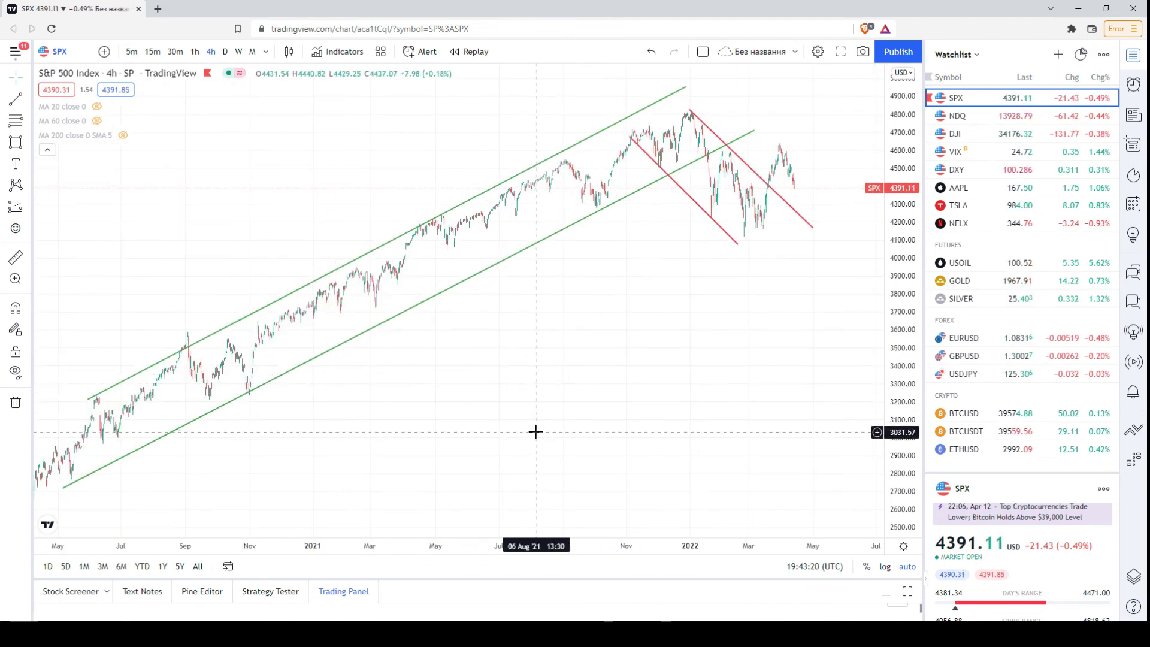
{"action": "scroll", "coordinate": [536, 431], "scroll_direction": "up", "scroll_amount": 3}
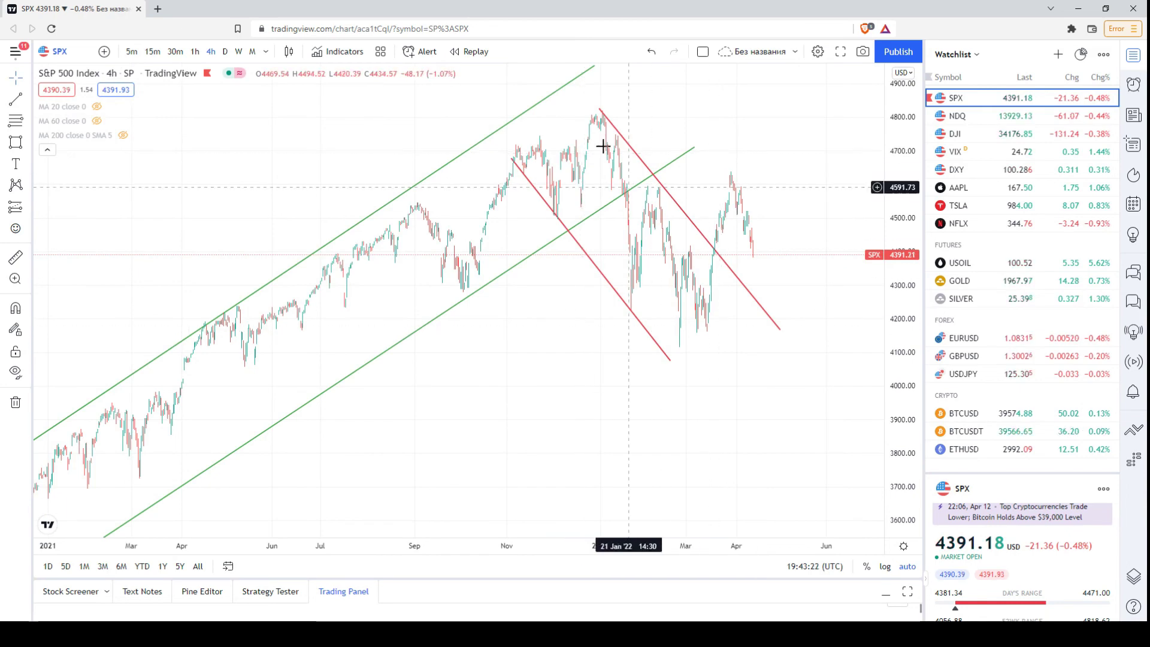
{"action": "scroll", "coordinate": [724, 323], "scroll_direction": "up", "scroll_amount": 3}
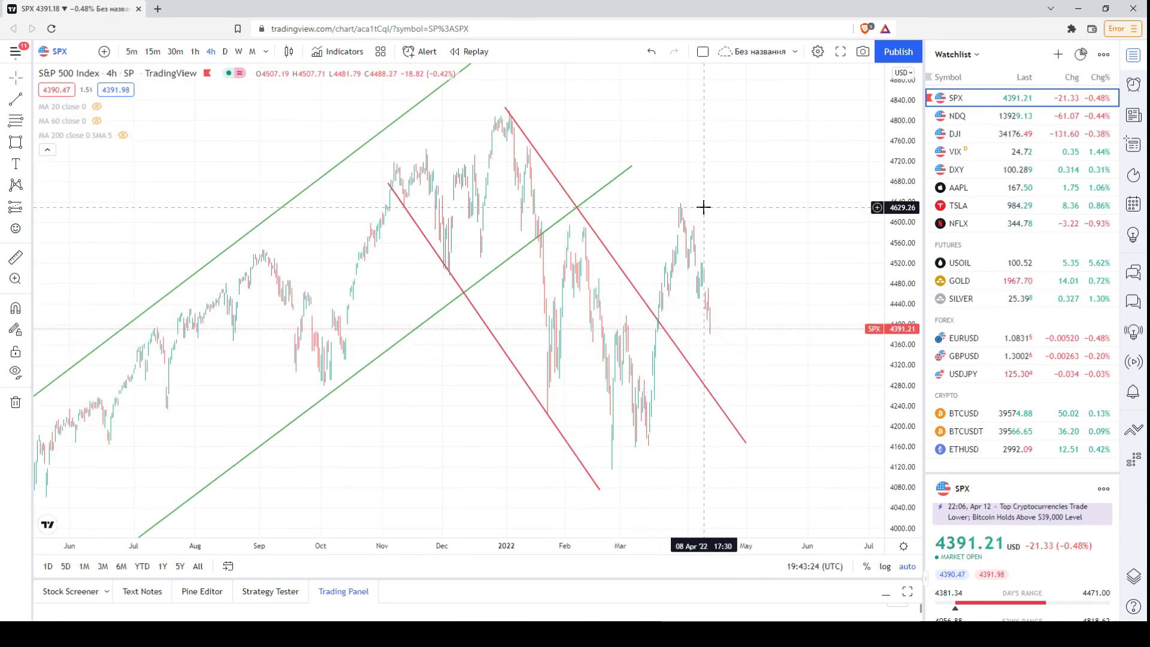
{"action": "scroll", "coordinate": [757, 293], "scroll_direction": "down", "scroll_amount": 2}
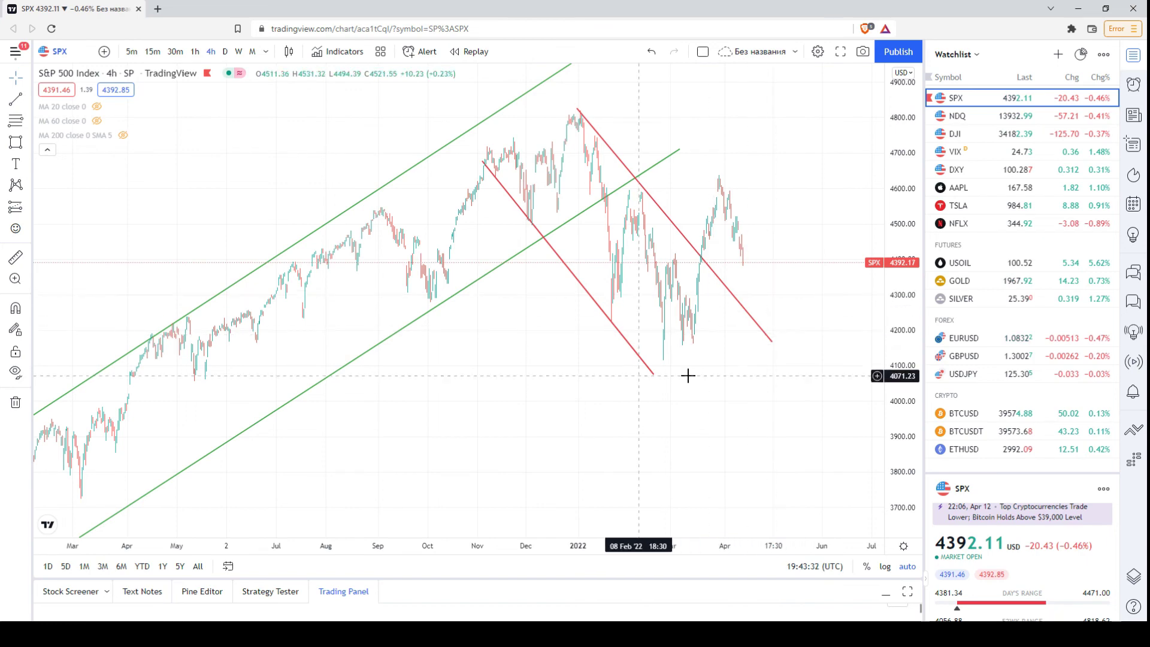
{"action": "scroll", "coordinate": [778, 362], "scroll_direction": "up", "scroll_amount": 2}
{"action": "scroll", "coordinate": [775, 352], "scroll_direction": "down", "scroll_amount": 2}
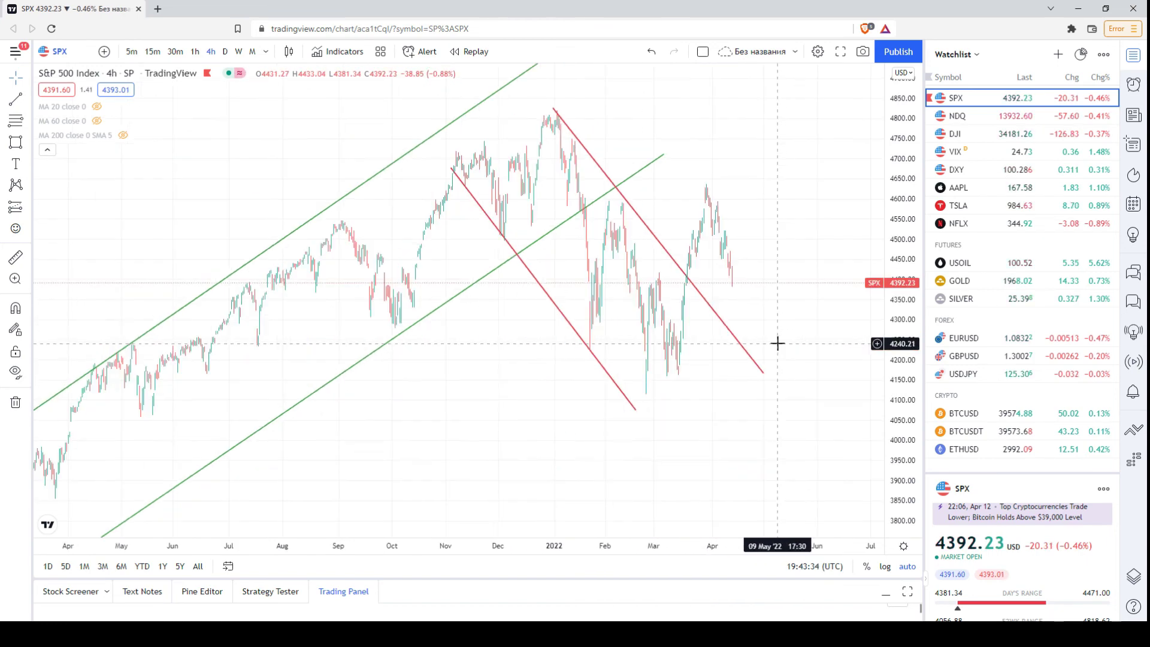
Draw a rectangle from 10 August 2021 past the latest candles, between about 4849 and 4041, and delete it
{"action": "left_click", "coordinate": [16, 142]}
{"action": "left_click", "coordinate": [299, 98]}
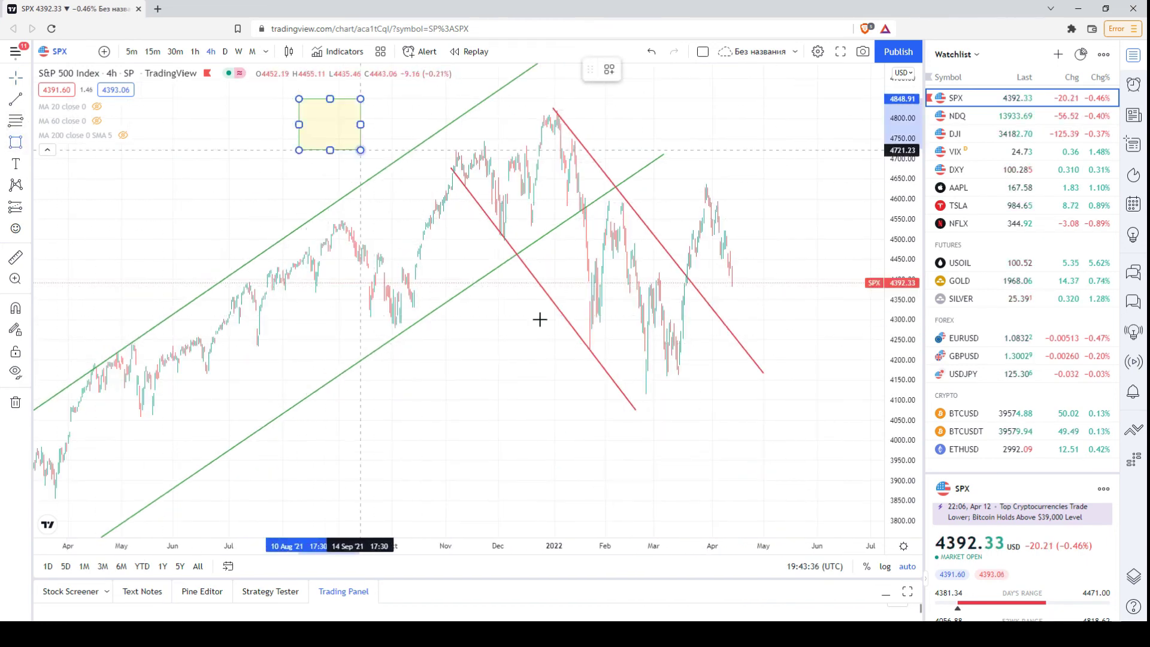
{"action": "left_click", "coordinate": [843, 422]}
{"action": "left_click", "coordinate": [847, 424]}
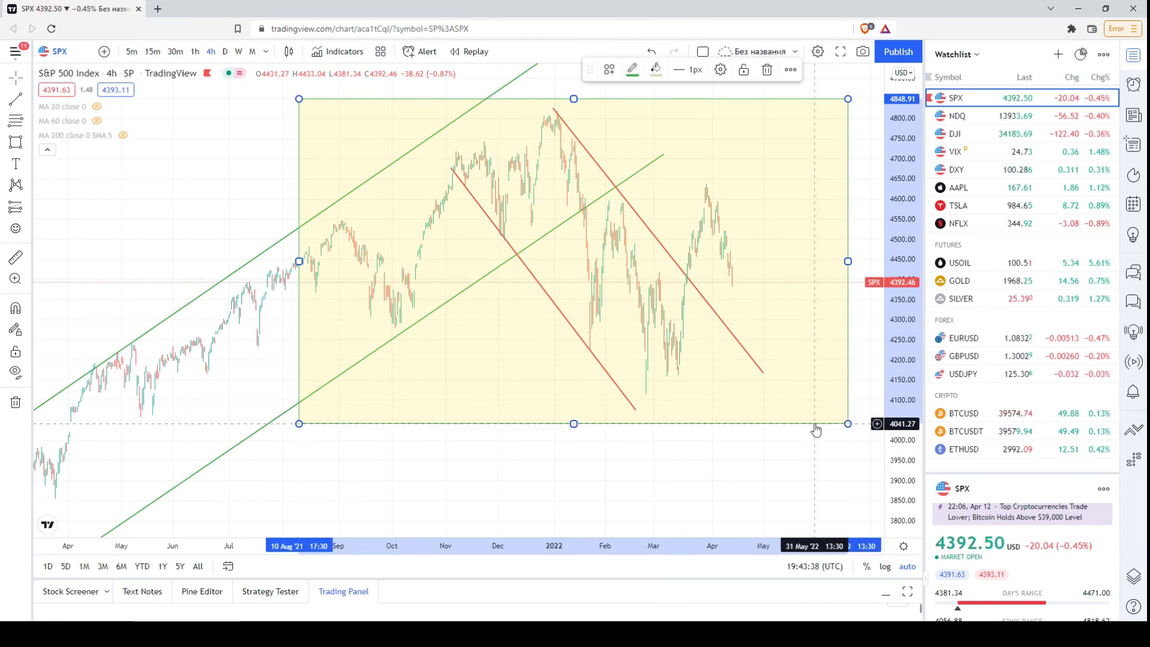
{"action": "key", "text": "Delete"}
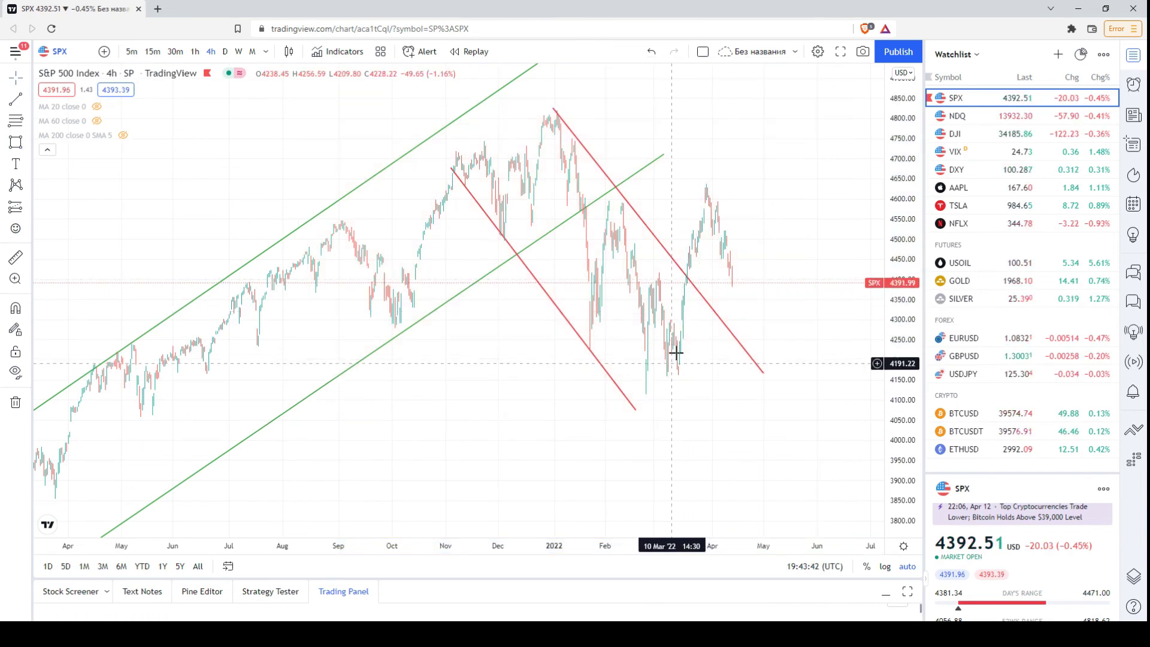
Examine the 4-hour candles of March and April 2022 relative to the red falling channel
{"action": "scroll", "coordinate": [711, 257], "scroll_direction": "up", "scroll_amount": 3}
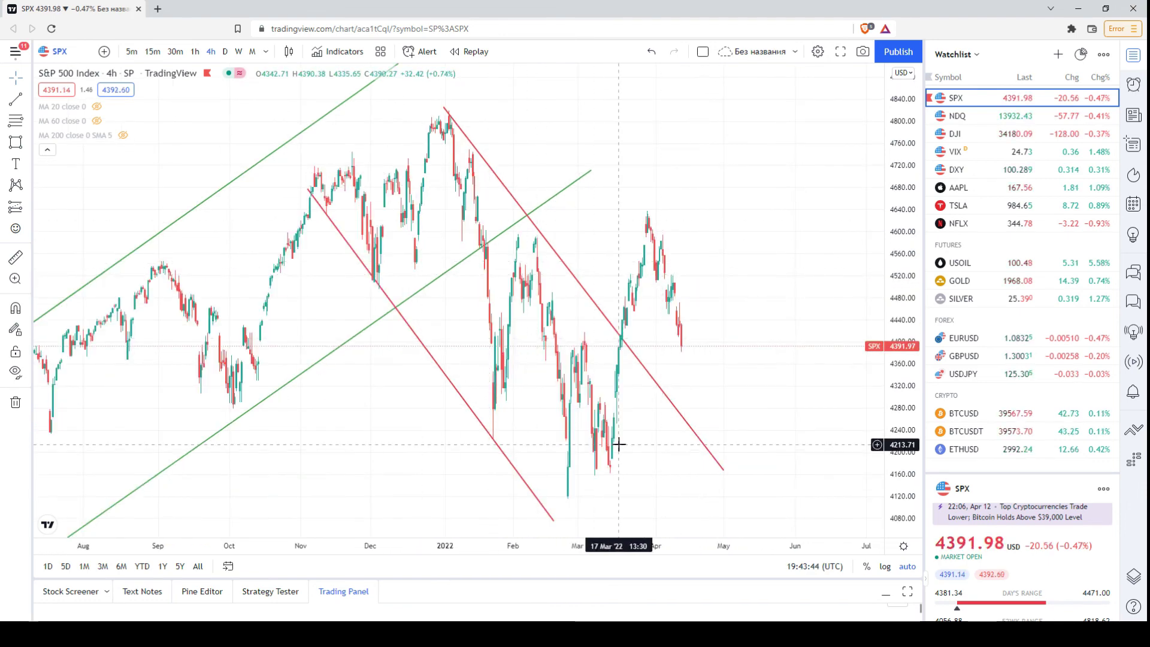
{"action": "scroll", "coordinate": [795, 329], "scroll_direction": "down", "scroll_amount": 2}
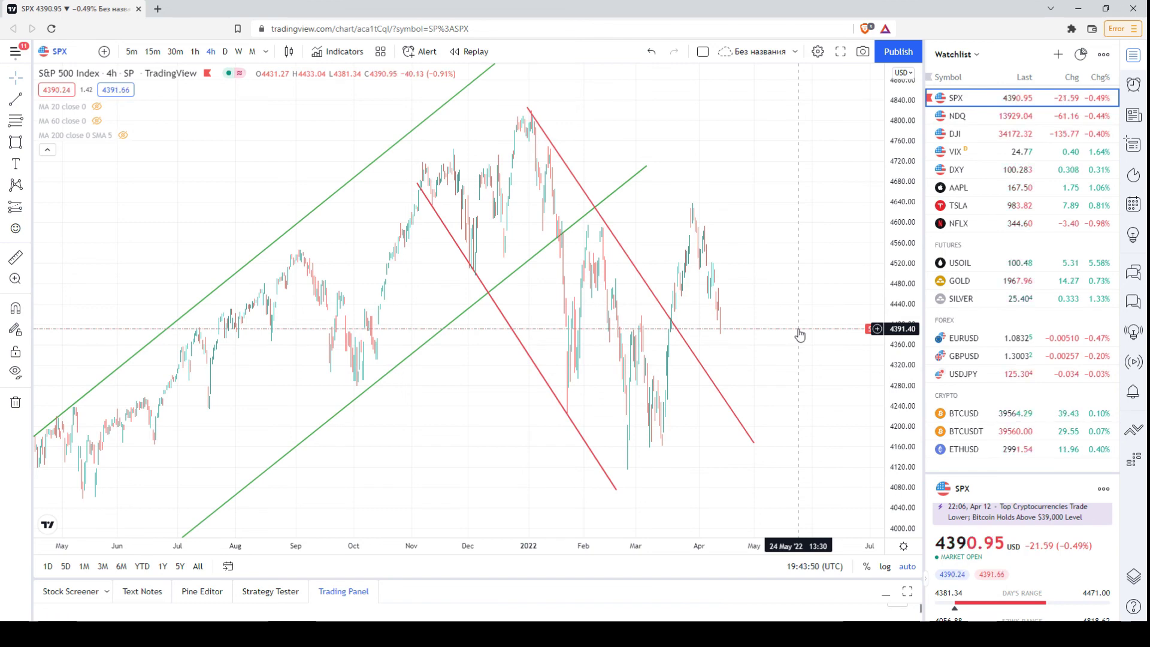
{"action": "scroll", "coordinate": [806, 377], "scroll_direction": "down", "scroll_amount": 4}
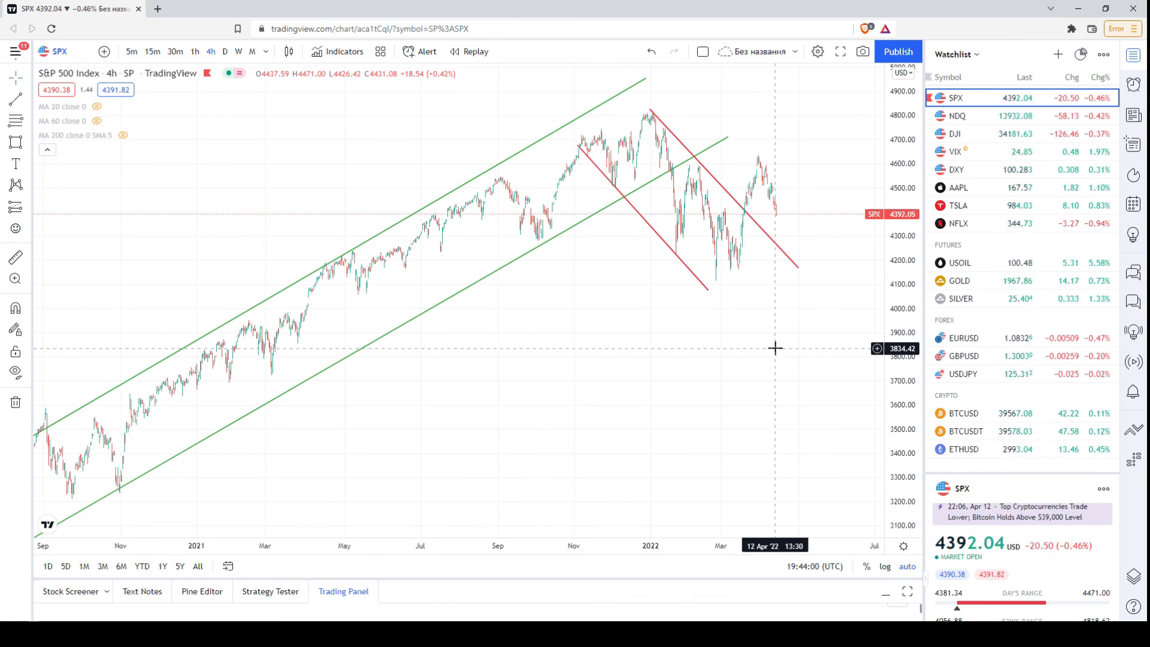
{"action": "scroll", "coordinate": [775, 348], "scroll_direction": "up", "scroll_amount": 5}
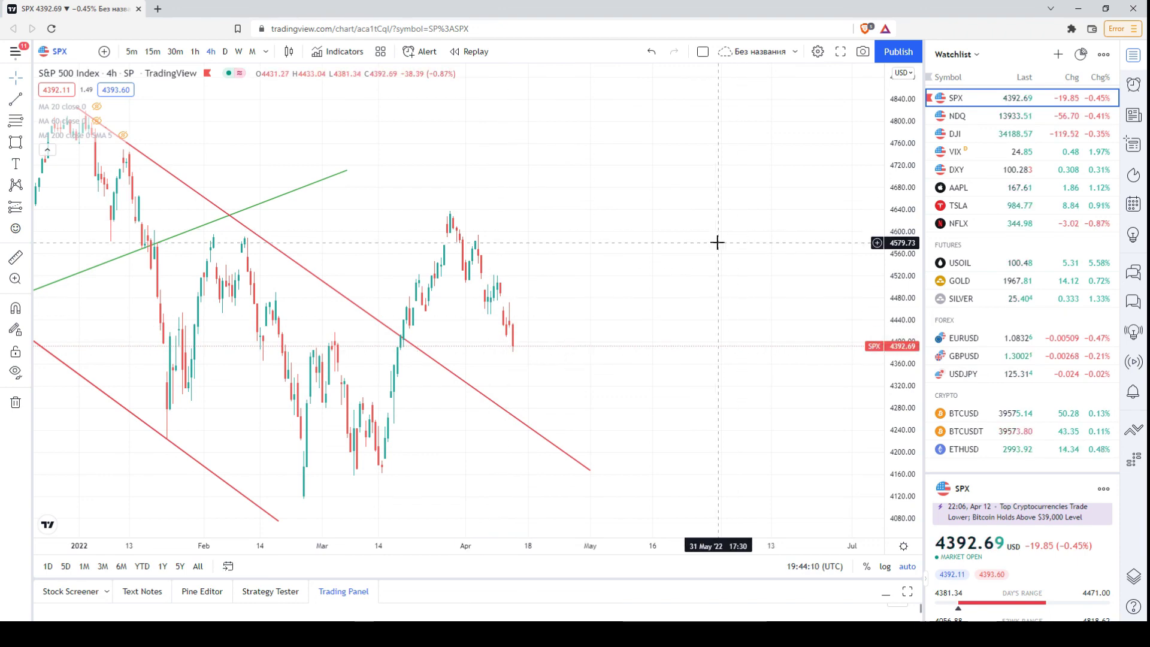
{"action": "scroll", "coordinate": [706, 330], "scroll_direction": "down", "scroll_amount": 2}
{"action": "scroll", "coordinate": [708, 368], "scroll_direction": "down", "scroll_amount": 3}
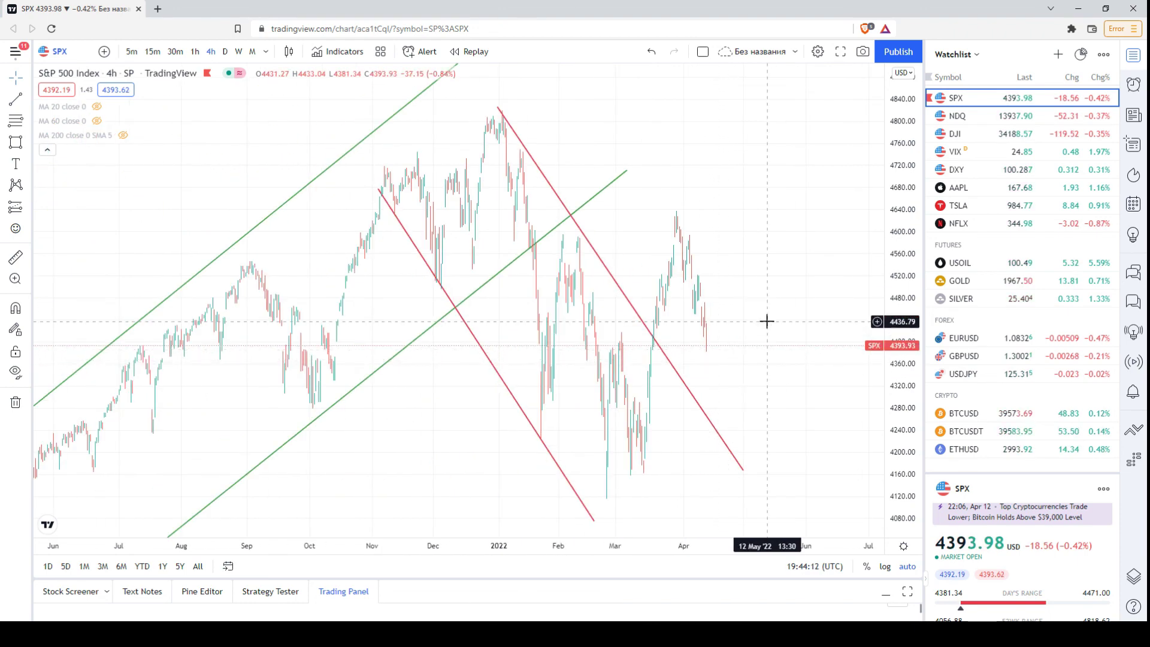